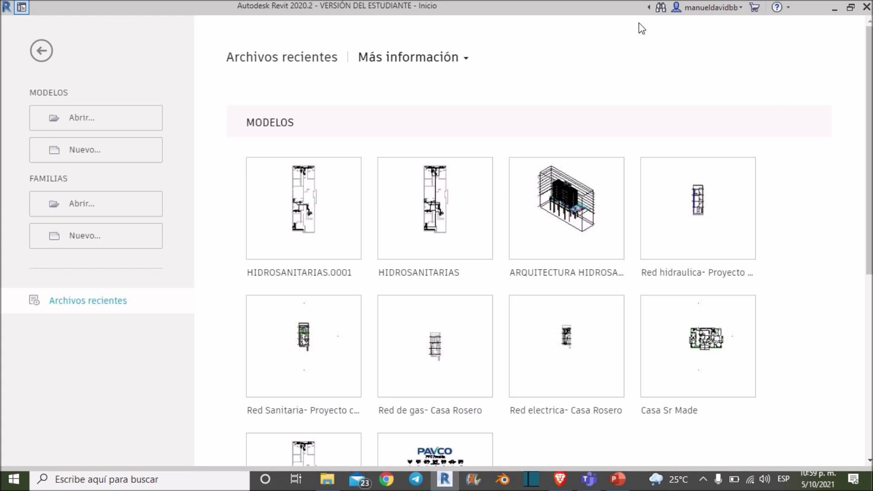
Browse the open-model file dialog and close it without opening anything.
scroll(673, 420, "down", 2)
scroll(676, 422, "down", 3)
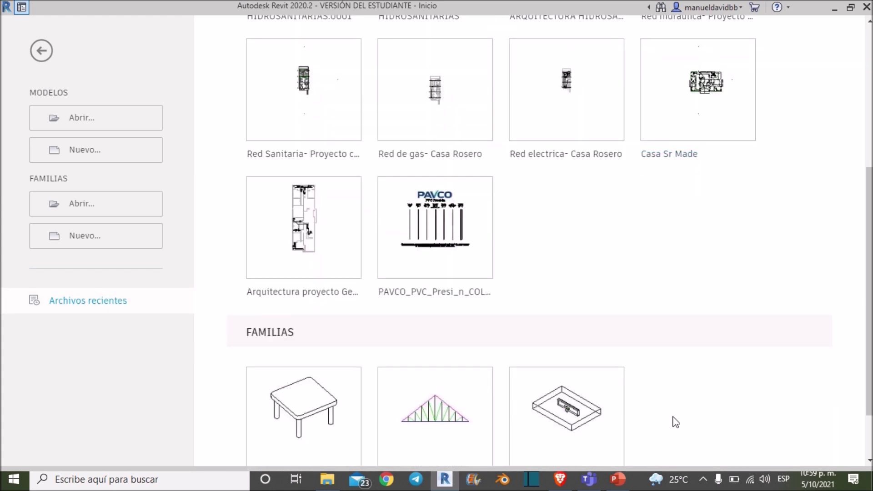
scroll(676, 422, "up", 4)
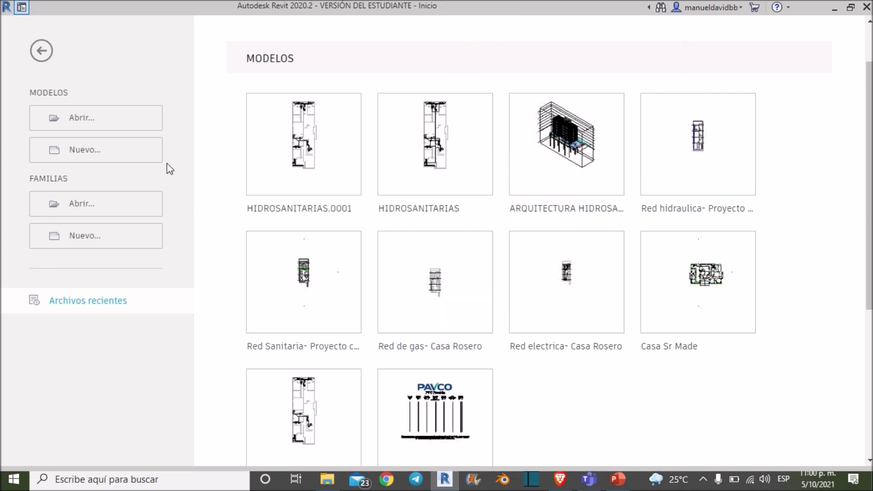
left_click(119, 128)
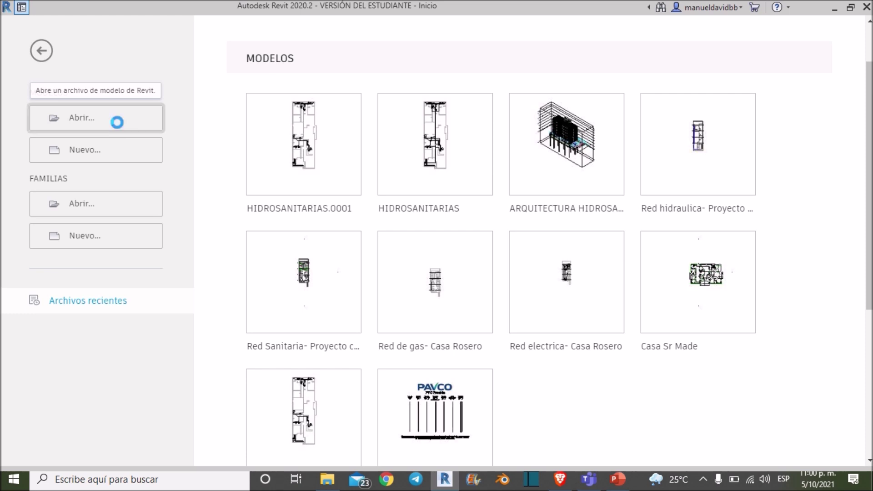
scroll(460, 243, "down", 2)
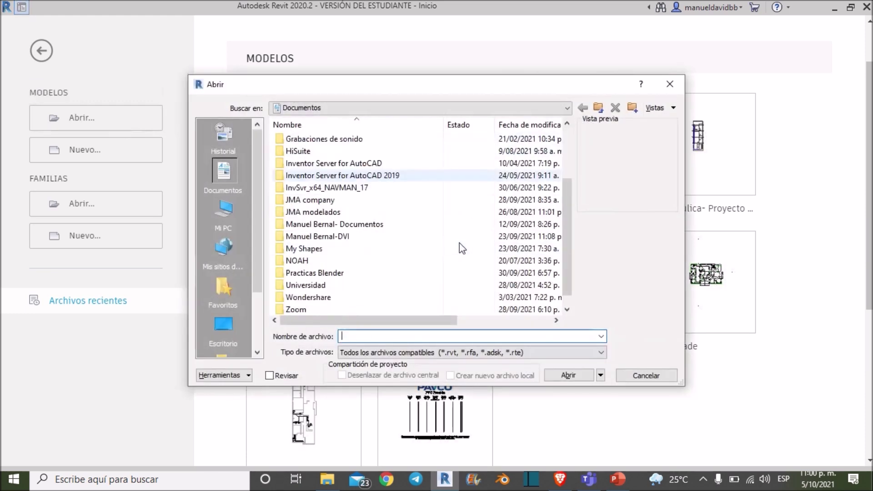
scroll(459, 244, "down", 1)
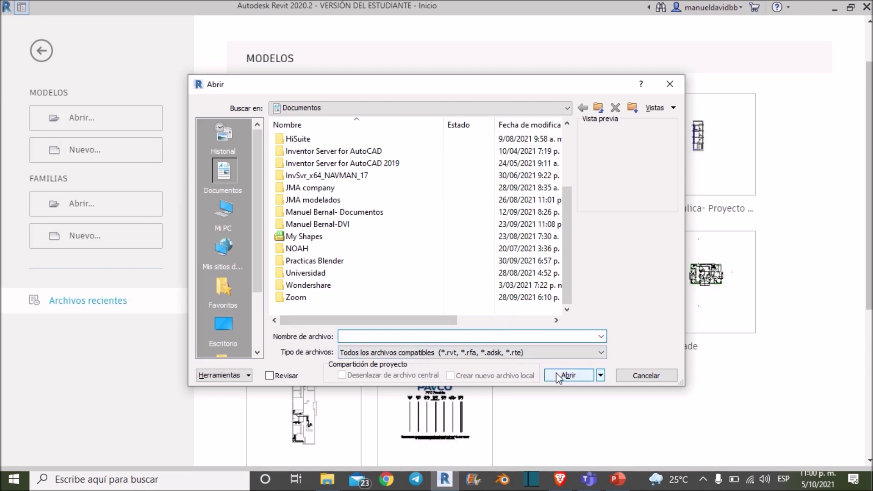
left_click(680, 87)
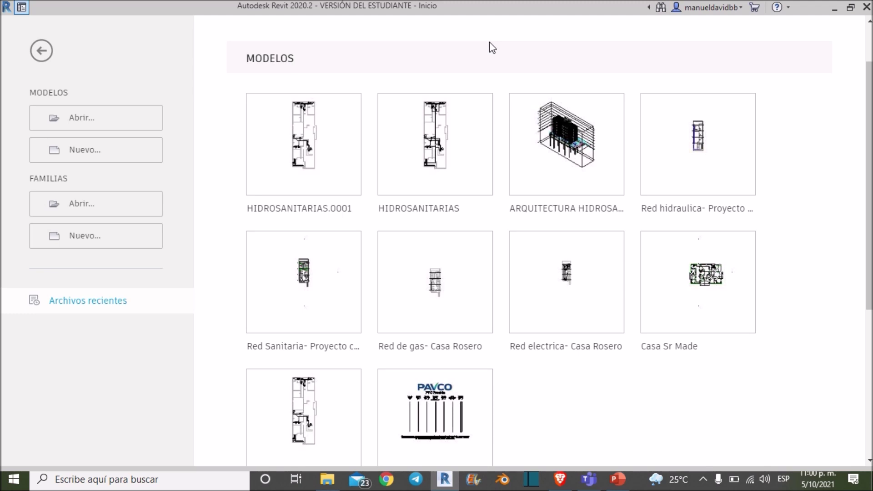
Look through the Plumbing, Mechanical and Construction MetricESP templates, then cancel the new project.
left_click(121, 160)
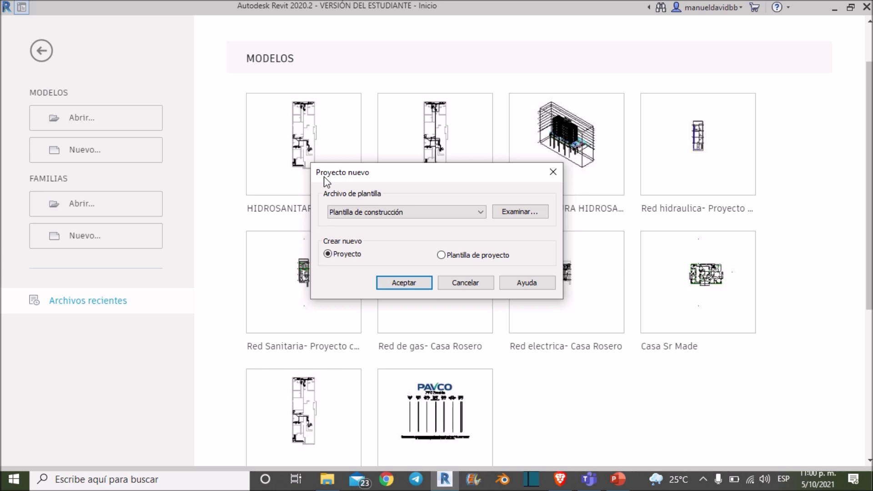
left_click(359, 211)
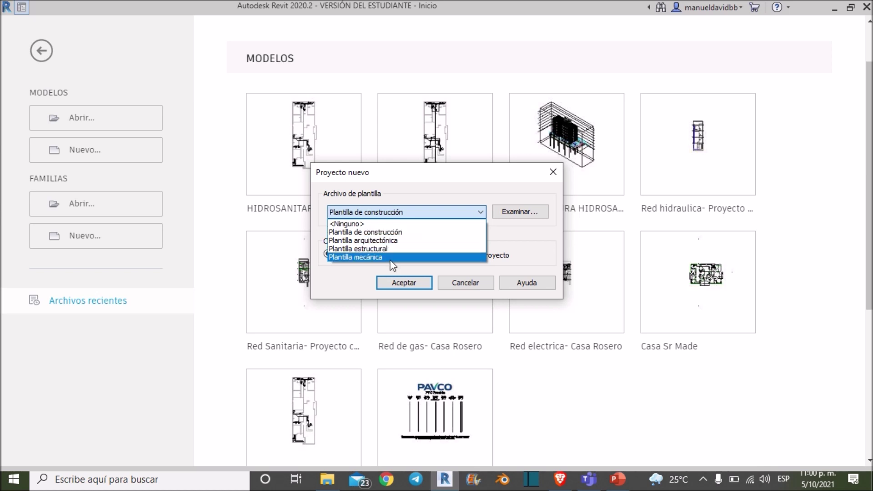
left_click(514, 215)
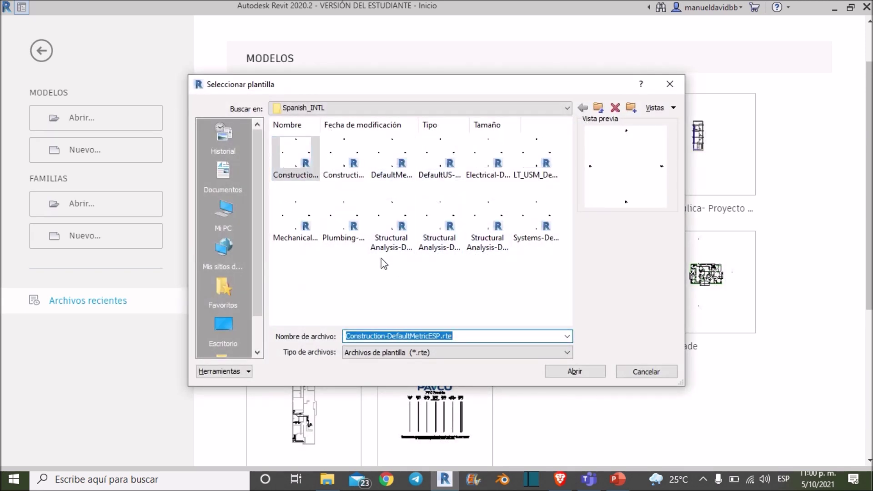
left_click(350, 234)
left_click(309, 233)
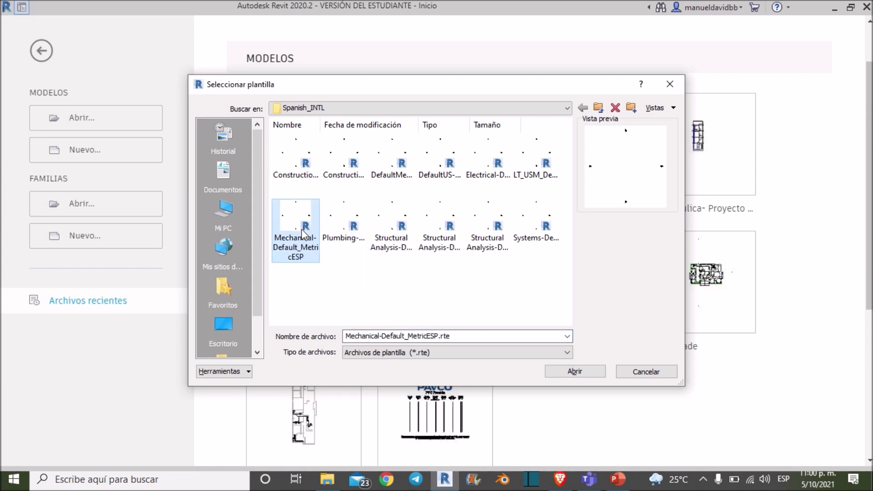
left_click(300, 175)
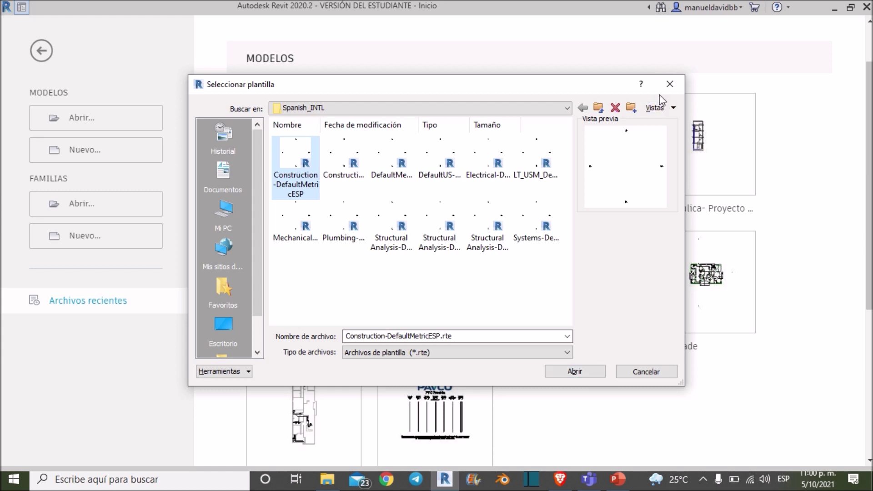
left_click(670, 83)
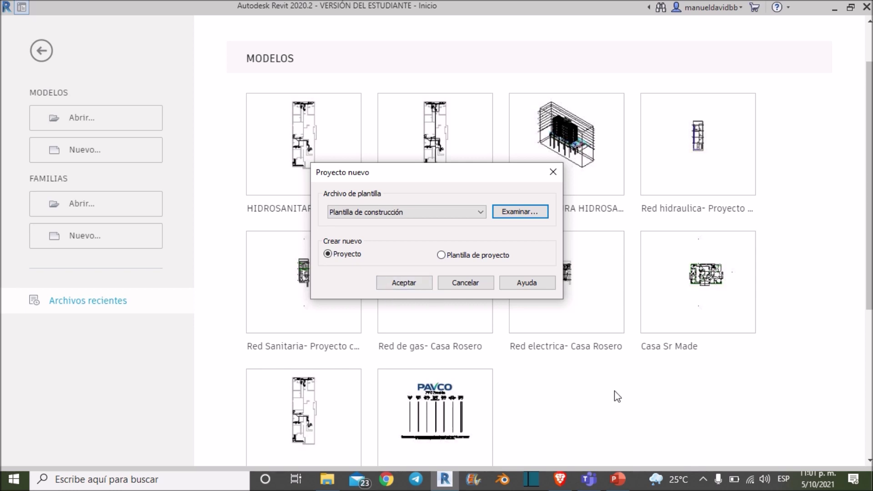
left_click(553, 172)
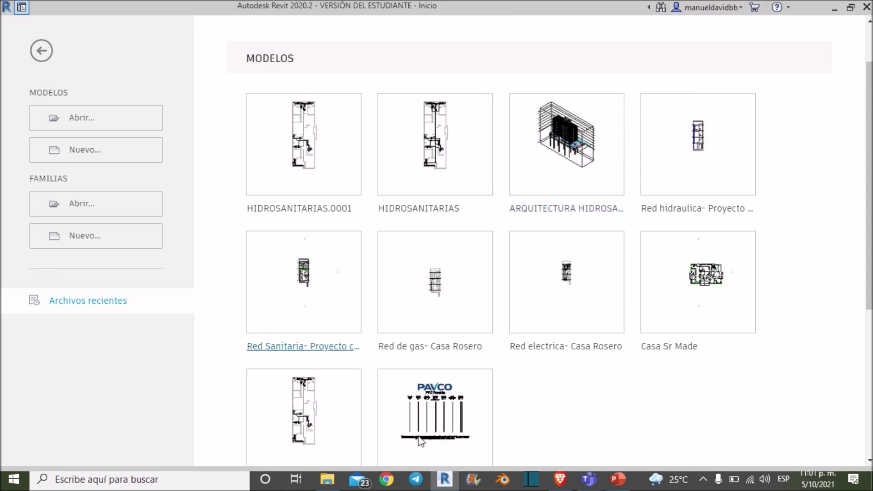
Open the family browser and the new-family template browser, cancelling both.
left_click(86, 215)
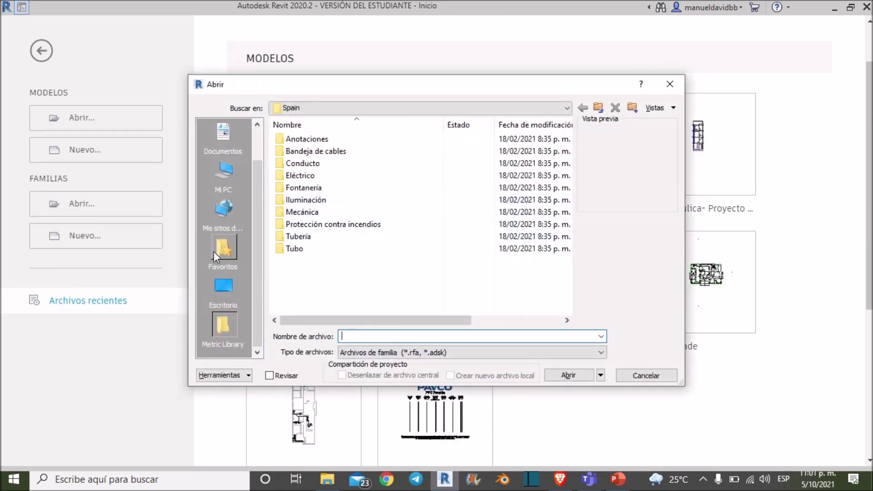
left_click(669, 85)
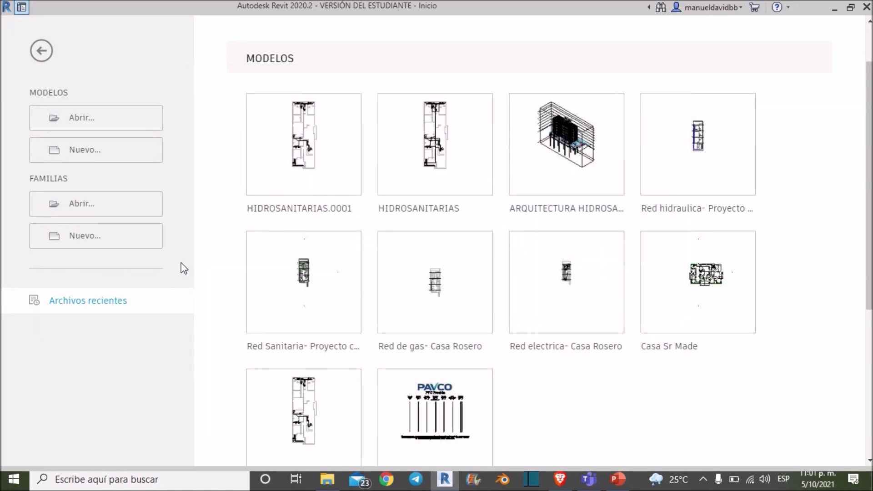
left_click(100, 249)
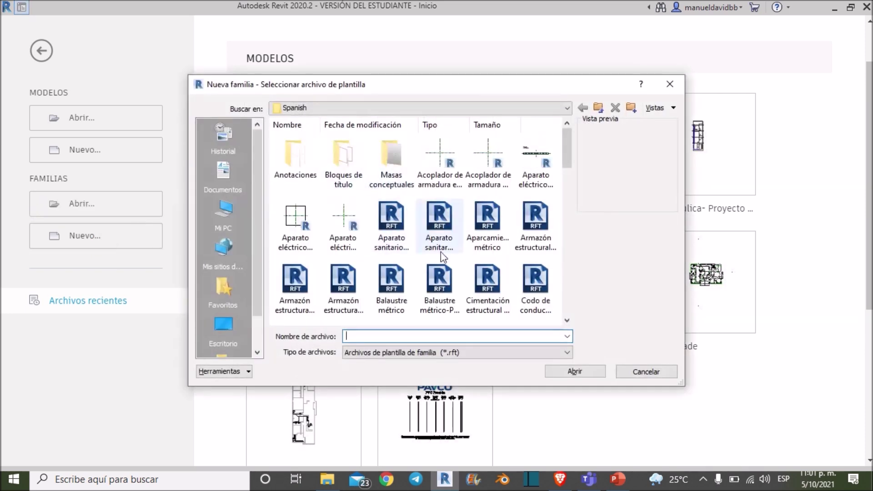
scroll(440, 252, "down", 2)
scroll(443, 255, "down", 1)
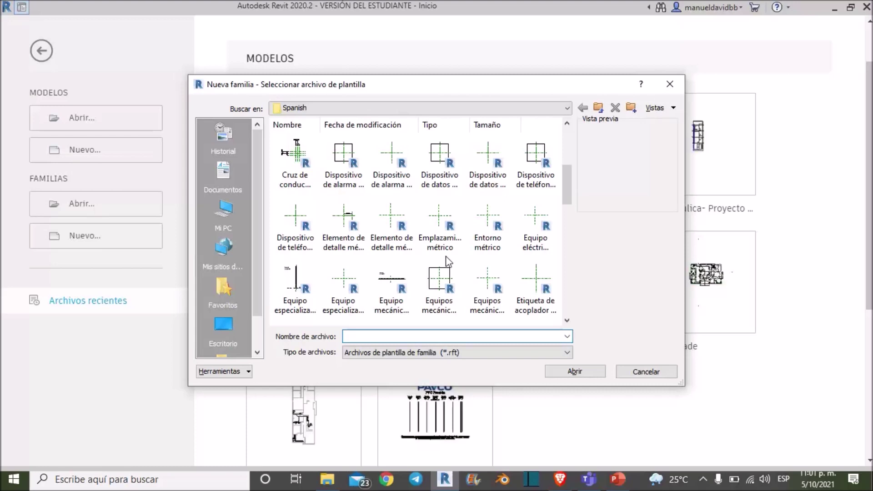
left_click(665, 87)
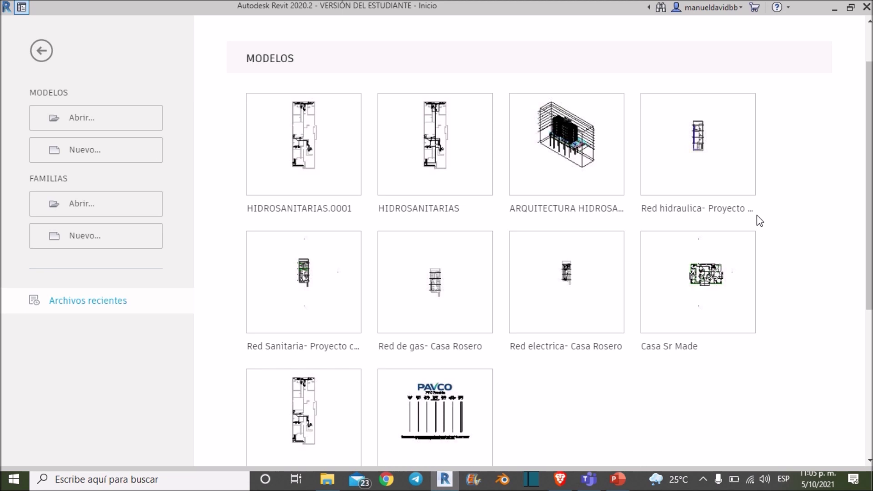
Create a new project from the Plantilla arquitectónica template.
left_click(130, 151)
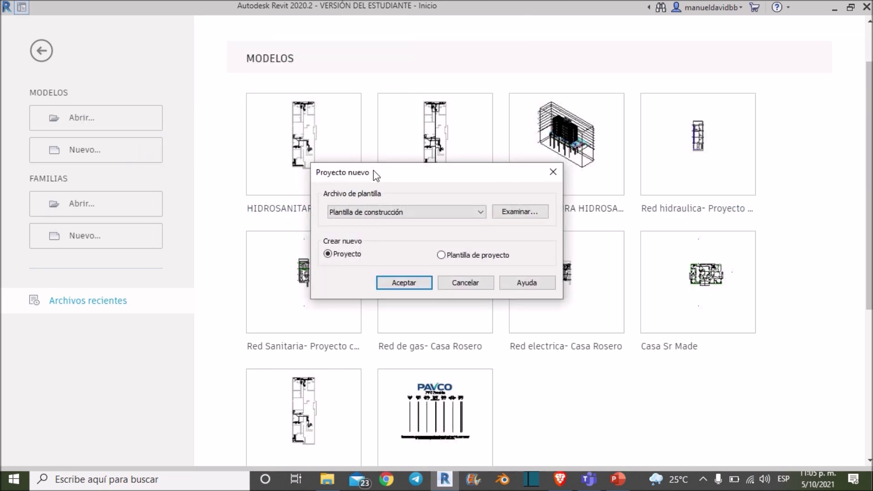
left_click_drag(376, 172, 422, 159)
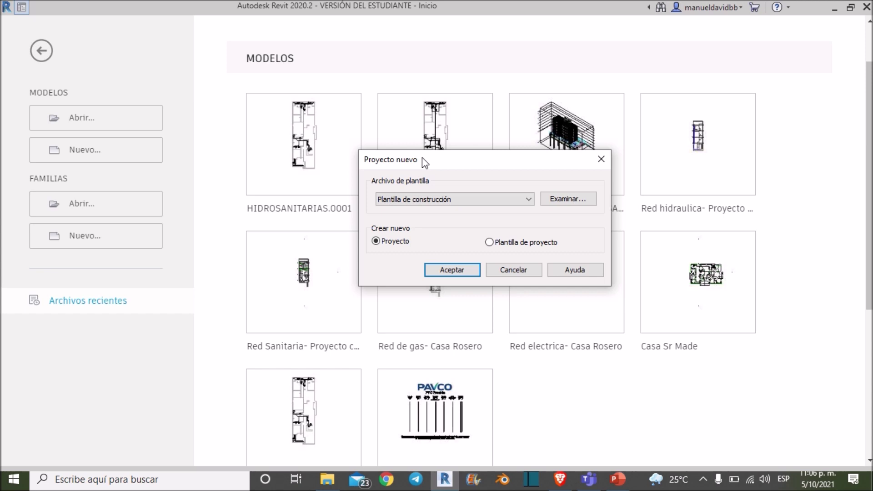
left_click(443, 203)
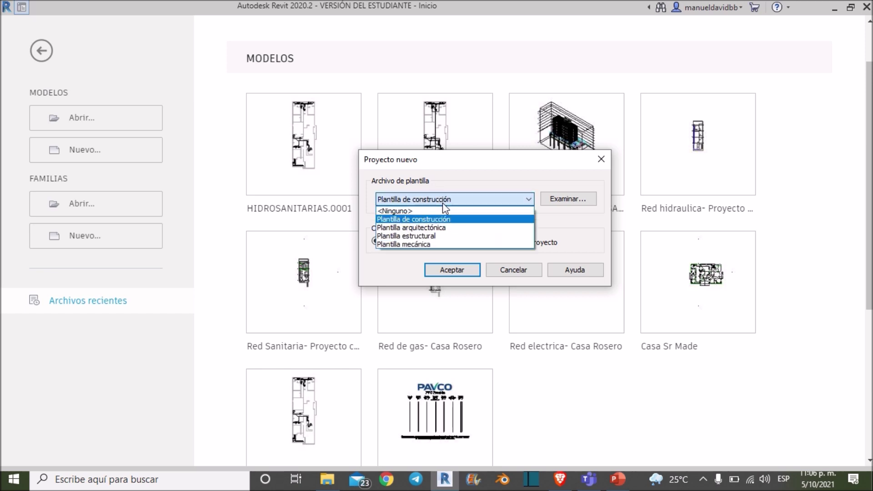
left_click(444, 229)
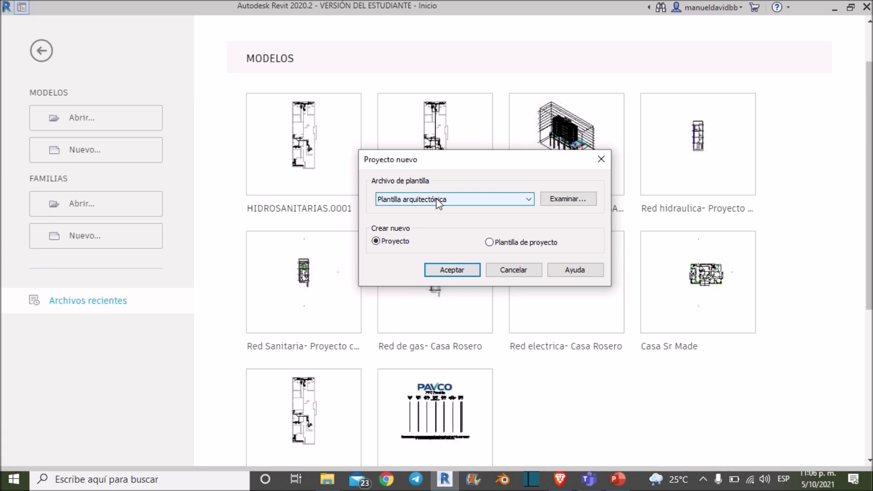
left_click(441, 271)
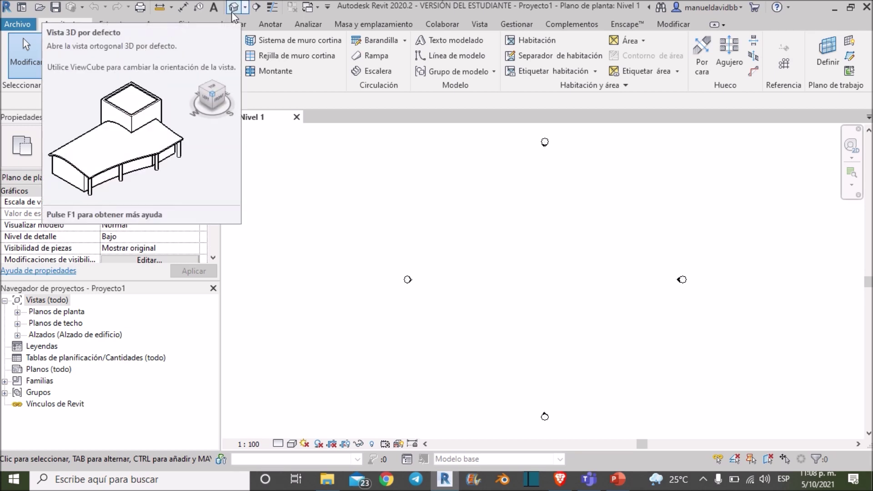
left_click(233, 13)
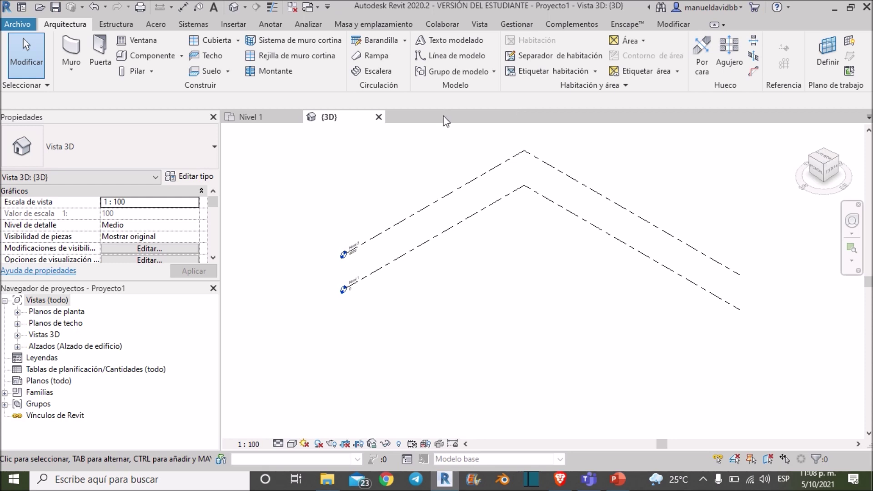
Switch back to the Nivel 1 plan and close all other inactive views.
left_click(275, 118)
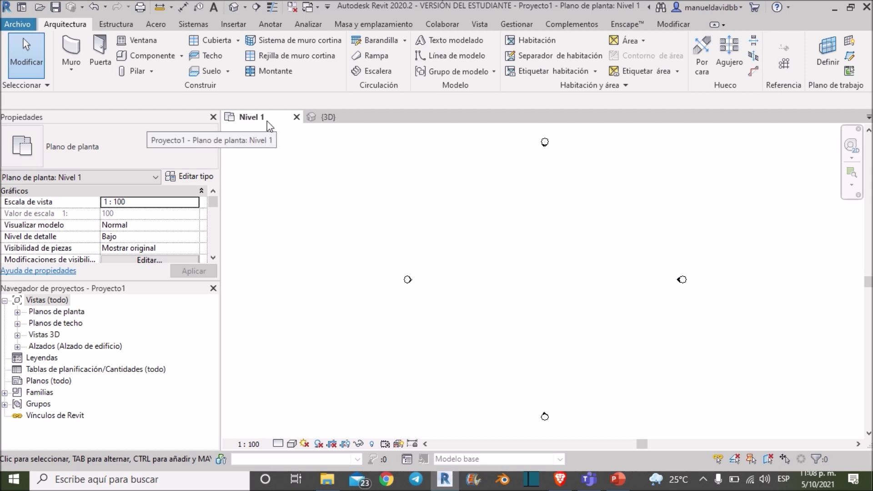
left_click(290, 8)
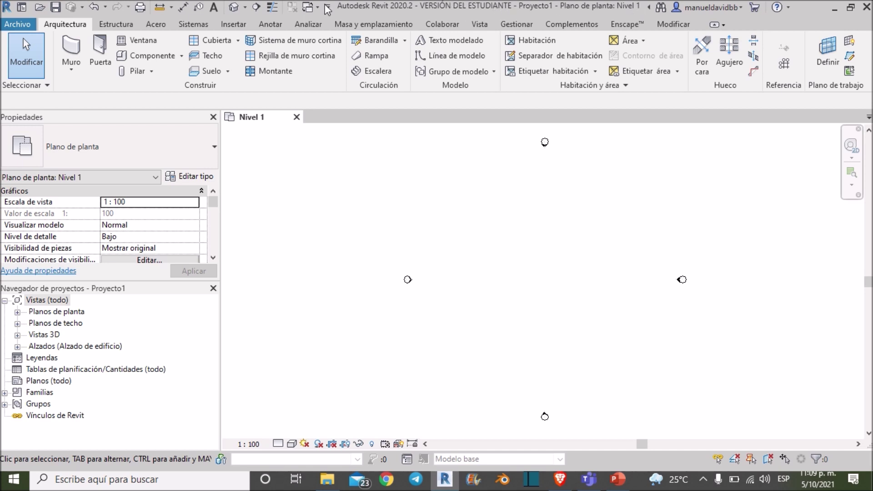
left_click(55, 8)
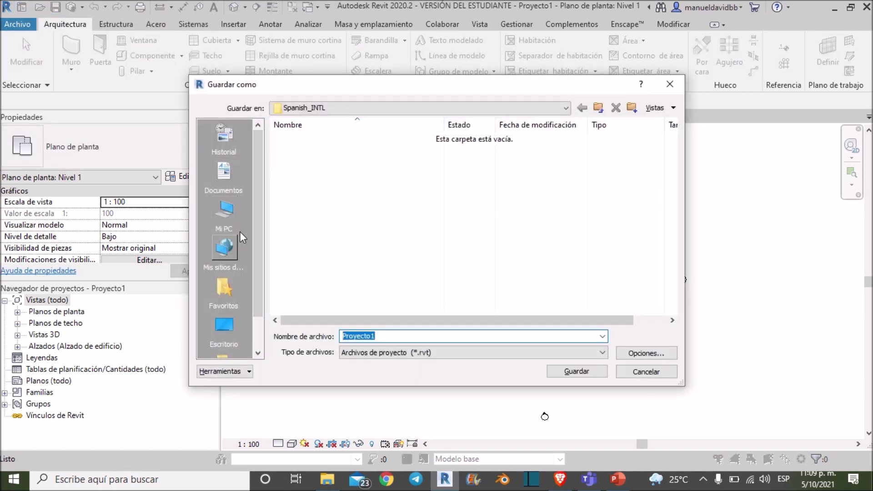
Create folder REVIT on Escritorio and save the project there as 'Poyecto practica'.
left_click(235, 342)
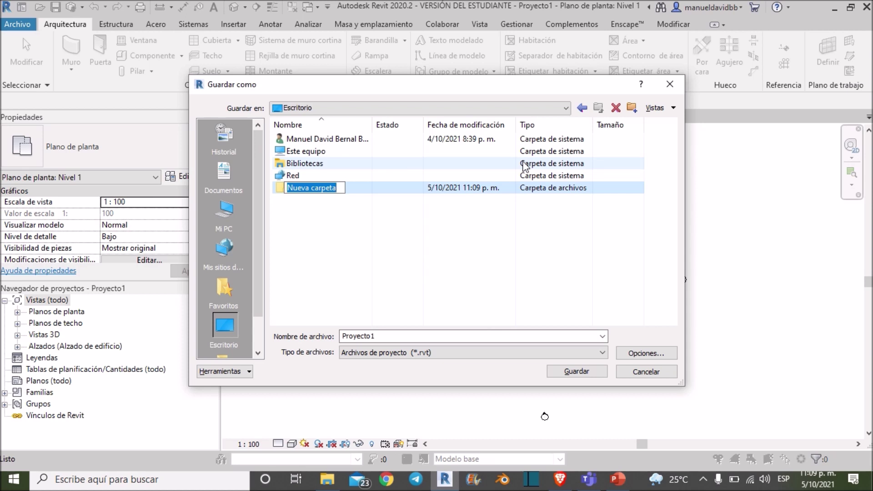
type("REVIT")
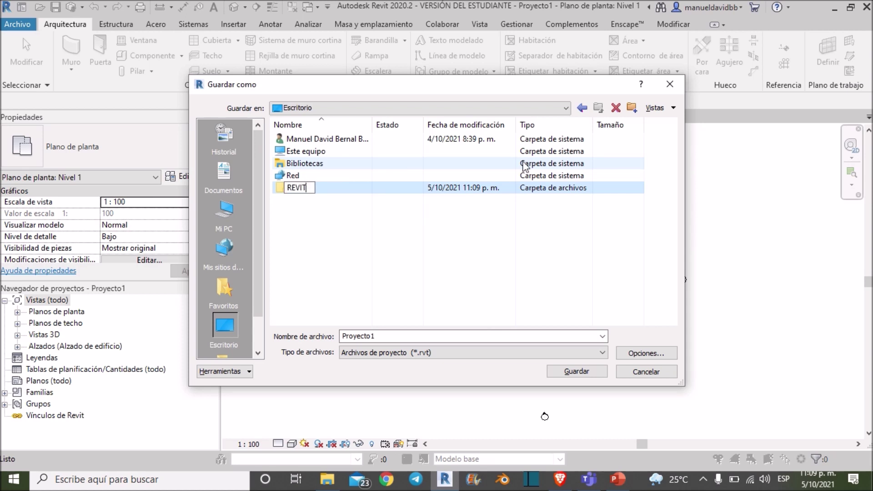
key("Return")
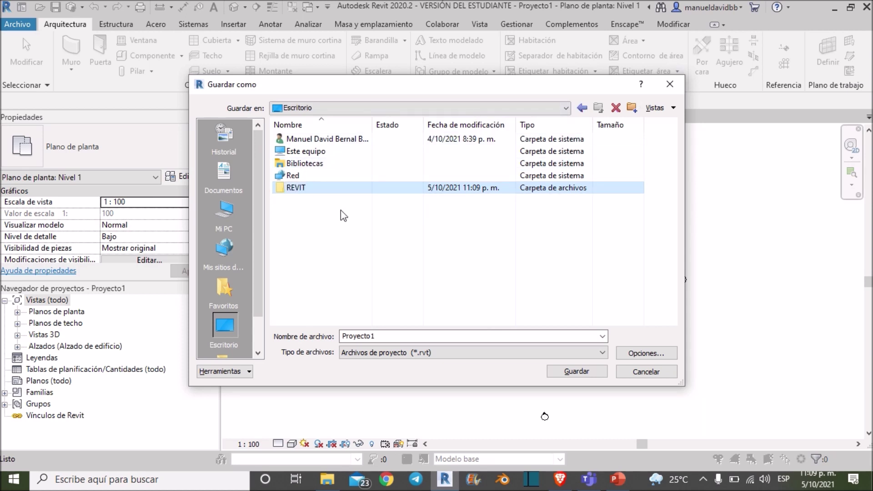
double_click(302, 188)
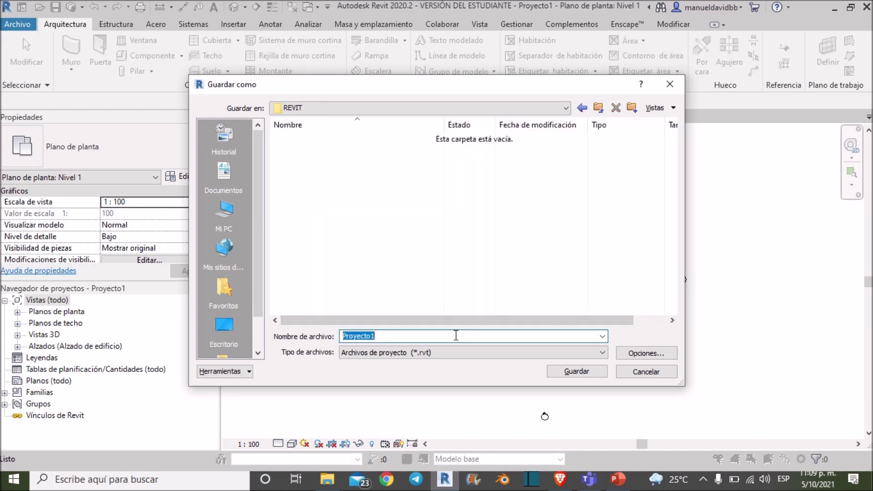
type("P")
type("ecto practica")
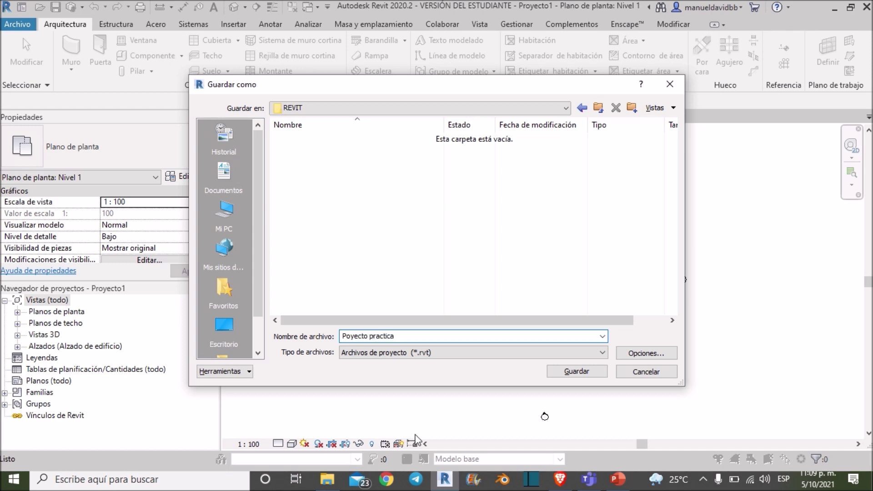
left_click(577, 371)
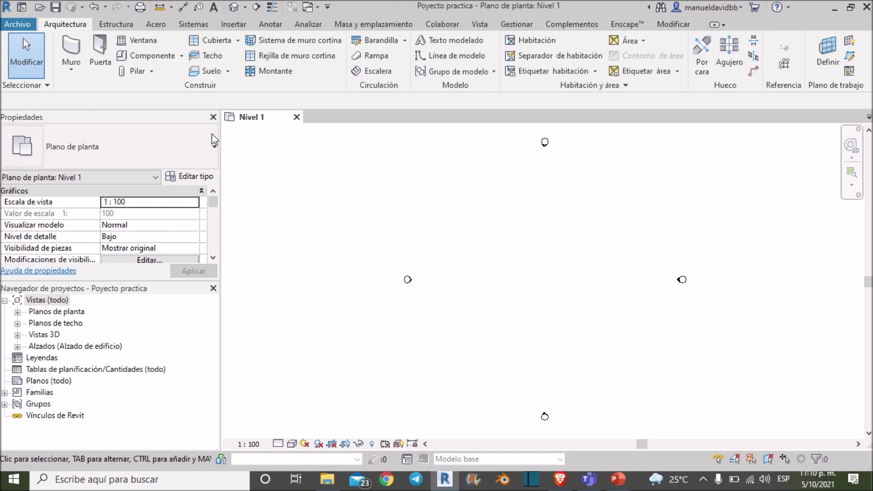
Browse the Archivos de ejemplo sample files via Archivo > Abrir, then close the browser.
left_click(5, 26)
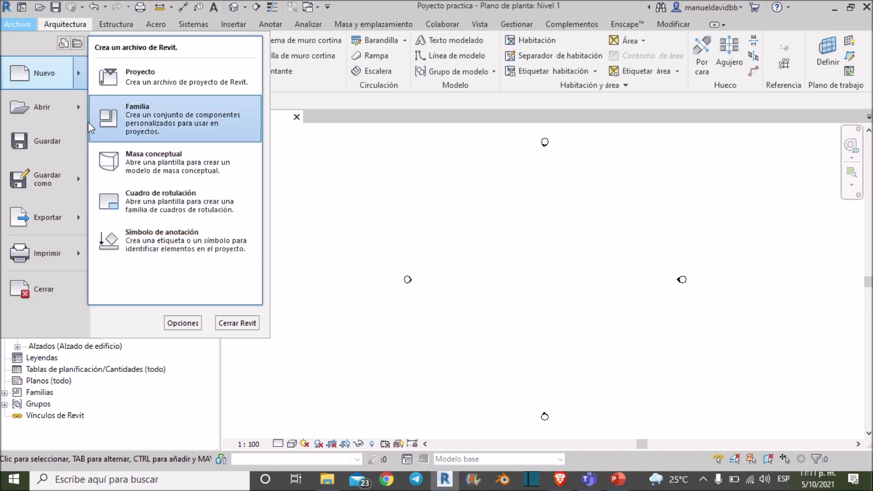
mouse_move(42, 108)
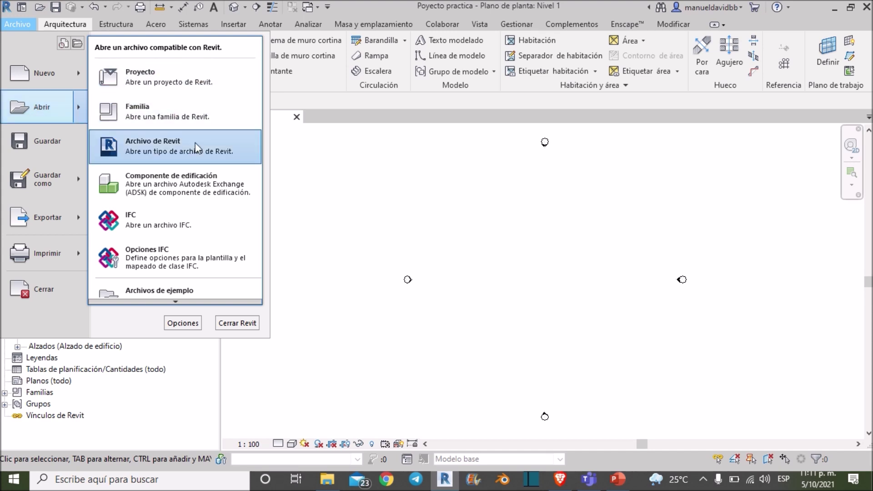
scroll(199, 287, "down", 1)
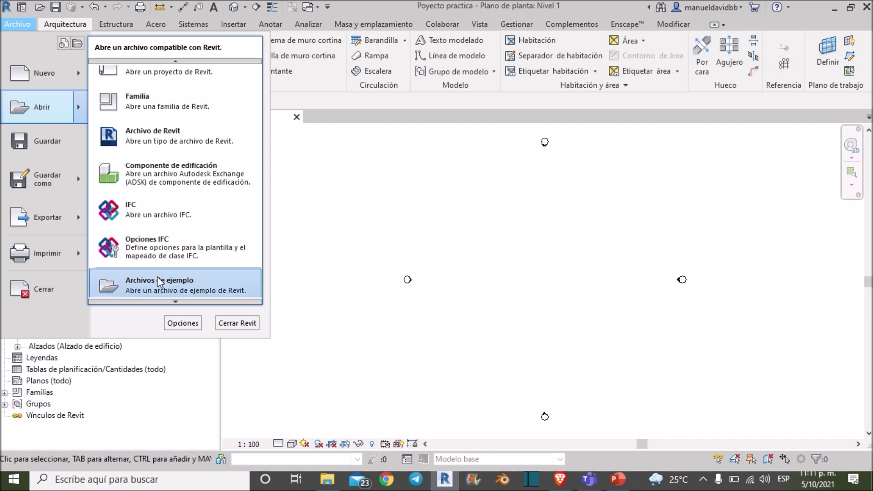
scroll(157, 277, "down", 1)
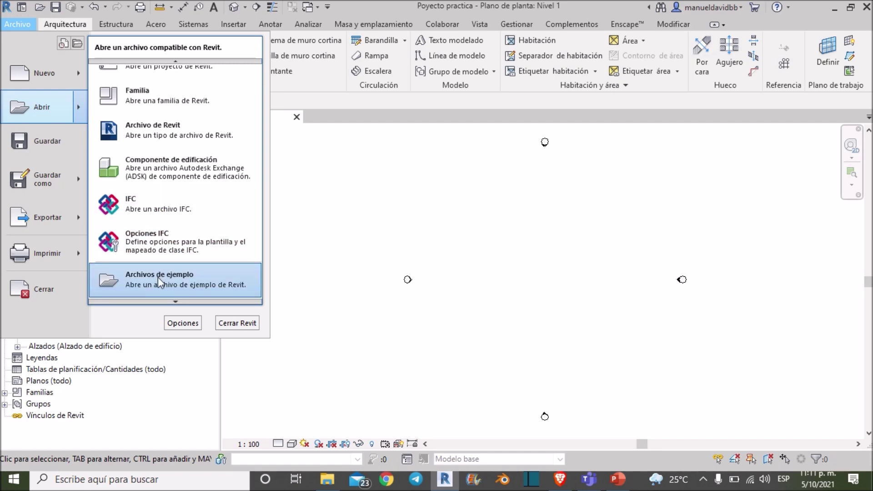
left_click(157, 277)
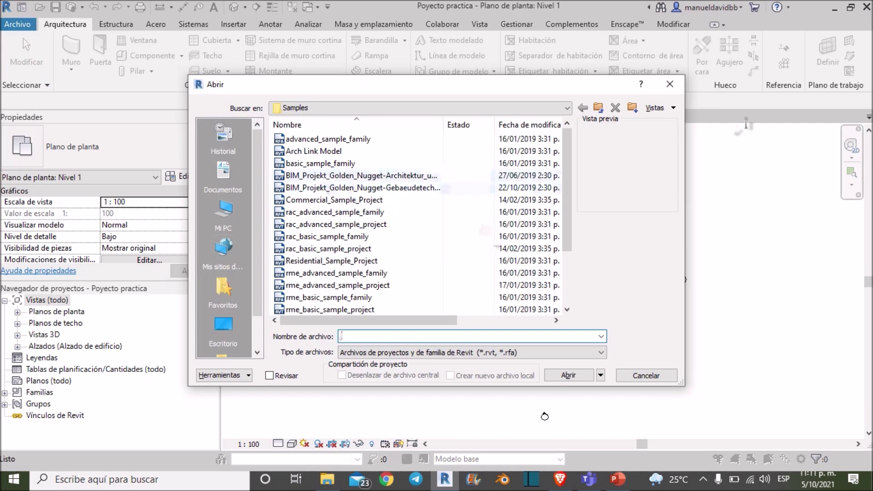
left_click(669, 83)
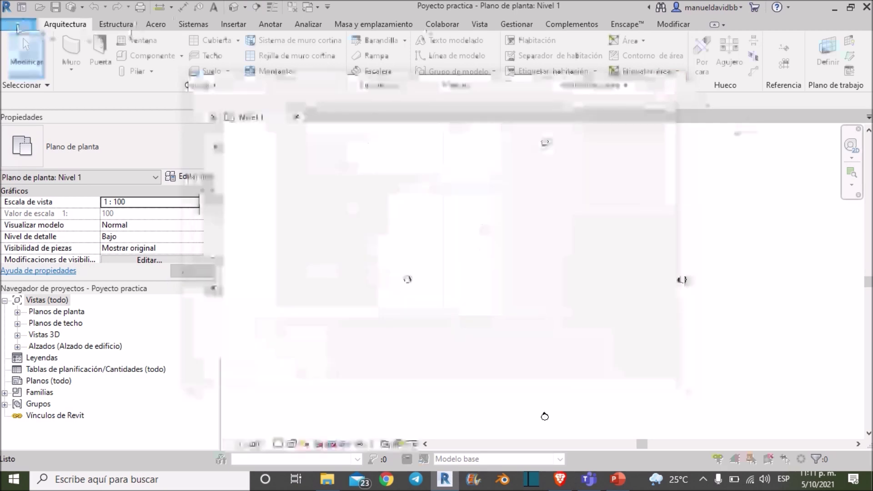
Open the Archivo menu to review its options, then dismiss it.
left_click(18, 24)
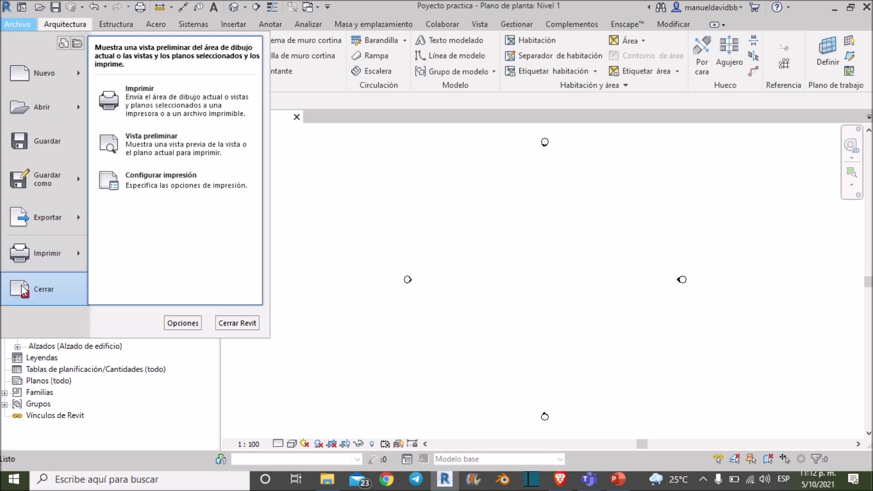
left_click(318, 233)
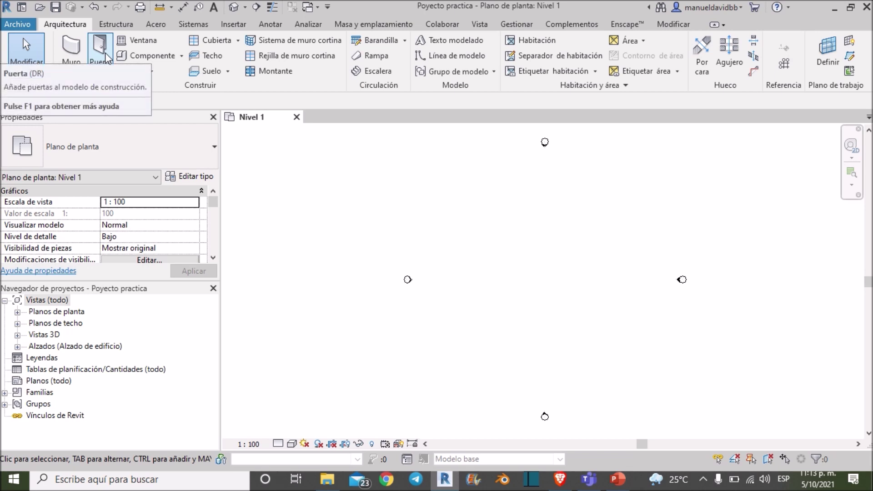
Browse the Estructura, Acero, Sistemas and Insertar ribbon tabs.
left_click(121, 27)
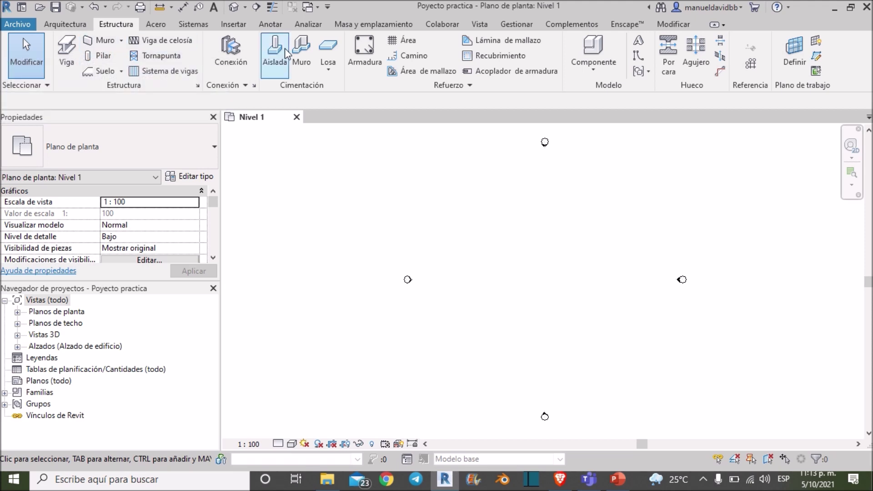
left_click(163, 27)
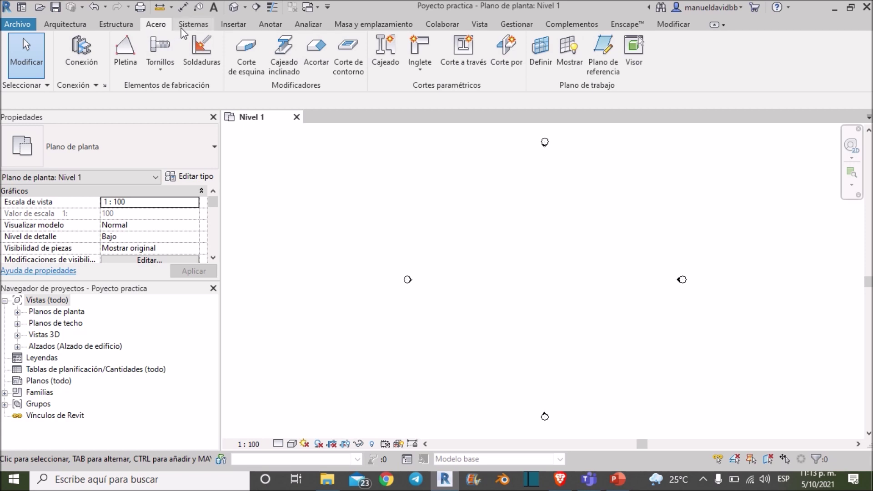
left_click(183, 26)
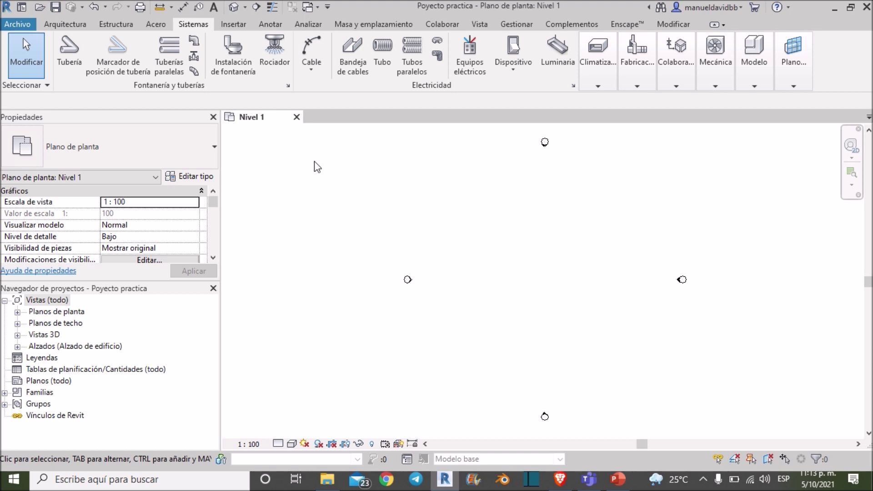
left_click(230, 25)
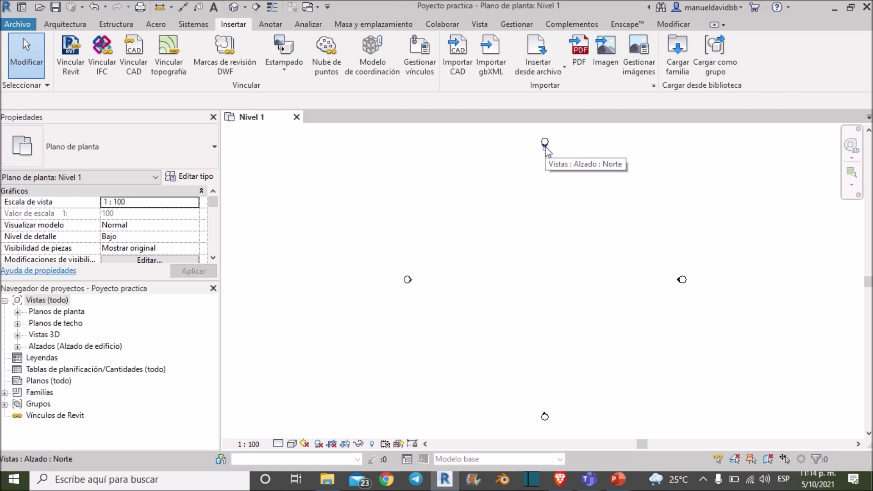
Browse the annotation, massing/site, Colaborar, Vista, Gestionar, Complementos and Enscape tabs, ending on Modificar.
left_click(269, 26)
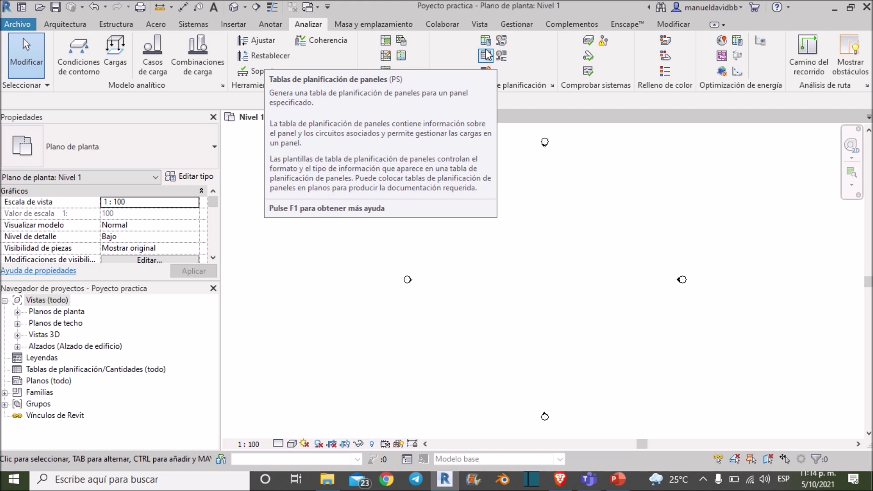
left_click(380, 24)
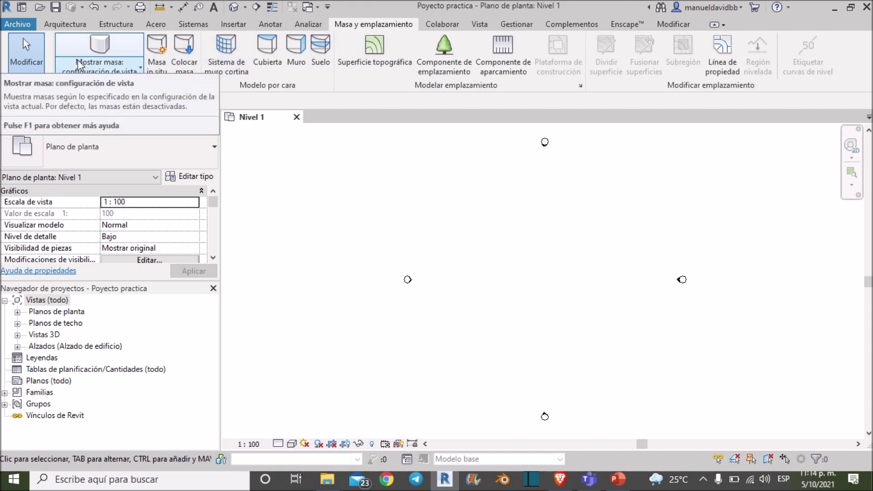
left_click(459, 25)
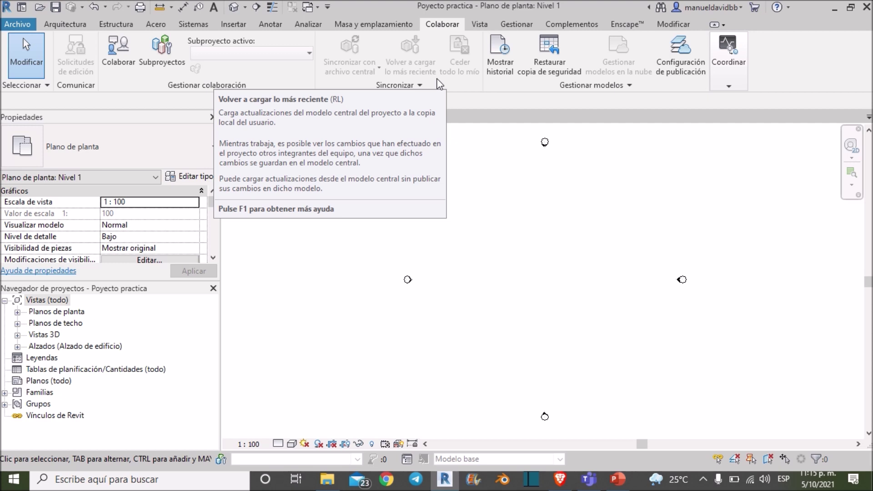
left_click(476, 24)
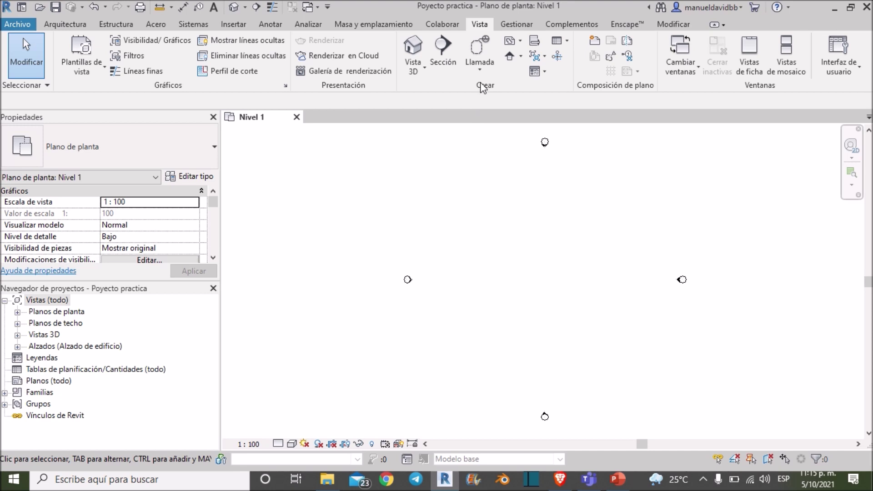
left_click(510, 28)
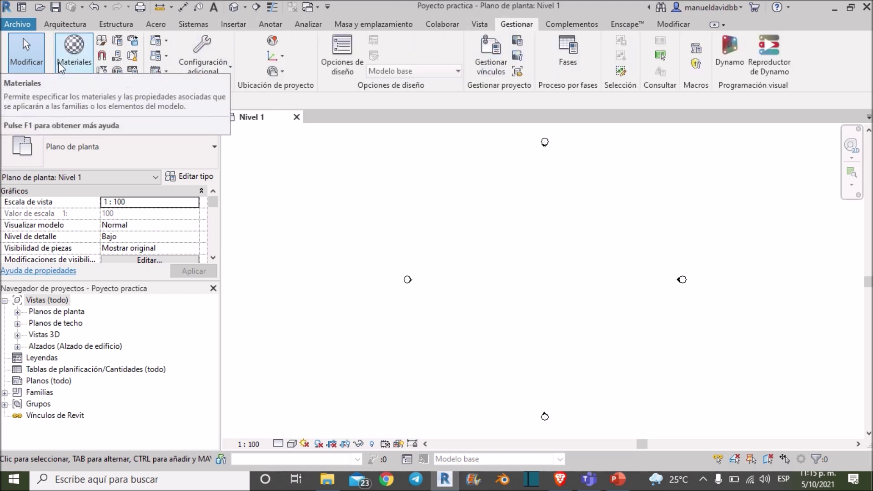
mouse_move(73, 53)
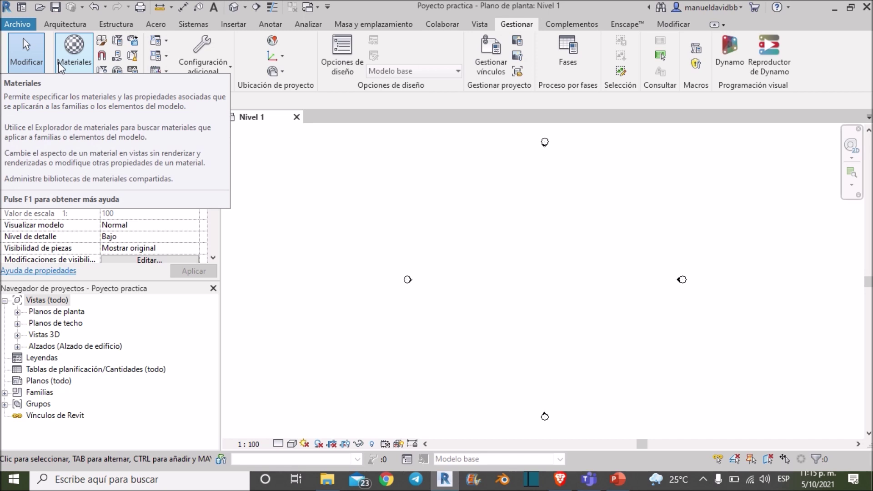
left_click(578, 26)
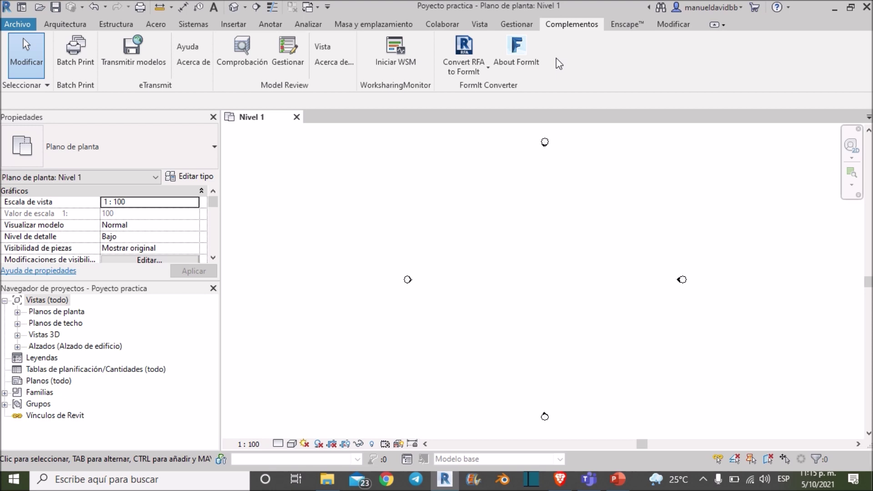
left_click(641, 25)
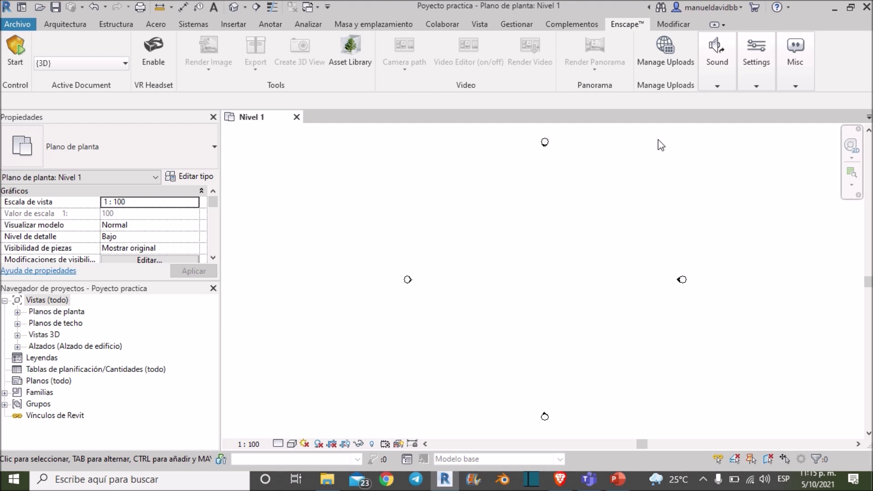
left_click(677, 25)
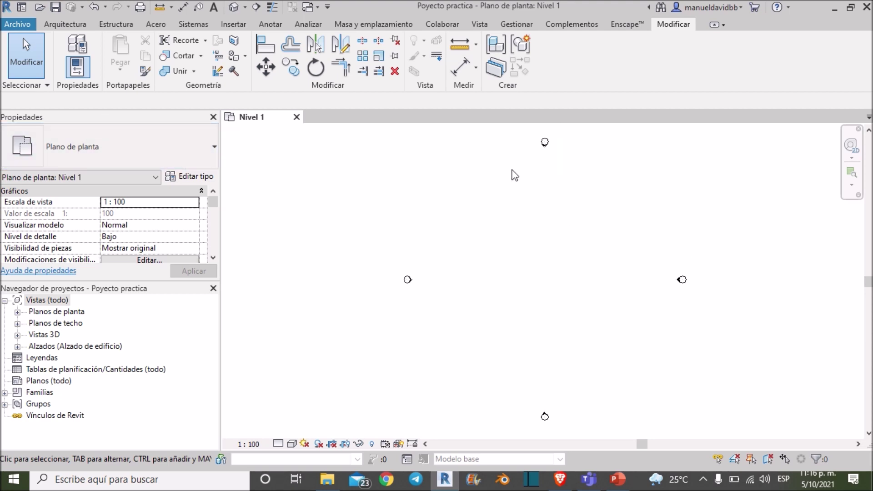
scroll(631, 236, "down", 3)
scroll(630, 236, "up", 4)
scroll(631, 236, "down", 3)
scroll(631, 236, "down", 2)
scroll(613, 241, "up", 3)
scroll(595, 249, "up", 1)
scroll(594, 248, "down", 4)
scroll(573, 251, "up", 2)
scroll(573, 254, "up", 2)
scroll(563, 251, "up", 1)
mouse_move(563, 252)
middle_mouse_down()
mouse_move(515, 273)
mouse_move(472, 277)
middle_mouse_up()
scroll(472, 277, "down", 1)
scroll(474, 273, "down", 2)
left_click(234, 9)
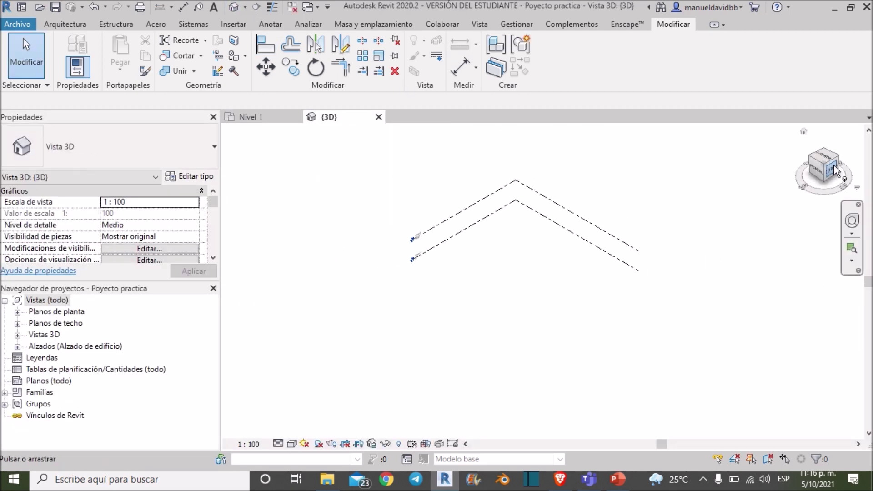
left_click_drag(830, 165, 841, 164)
left_click(278, 117)
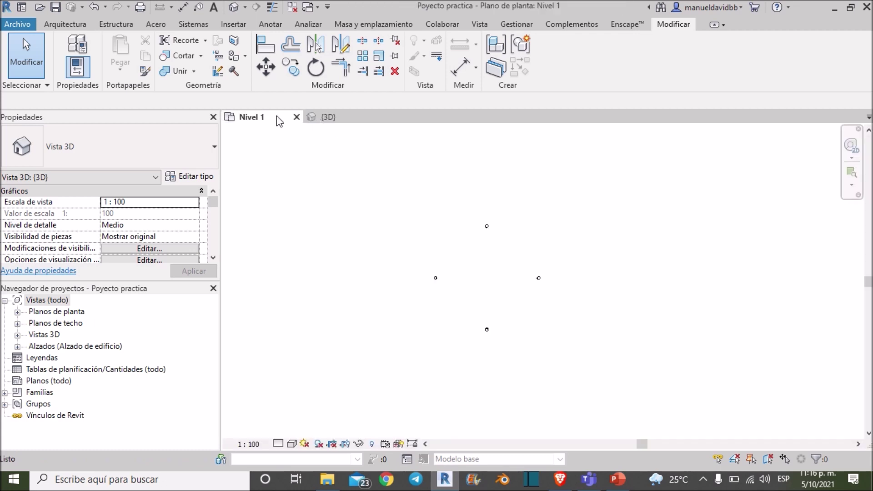
left_click(379, 117)
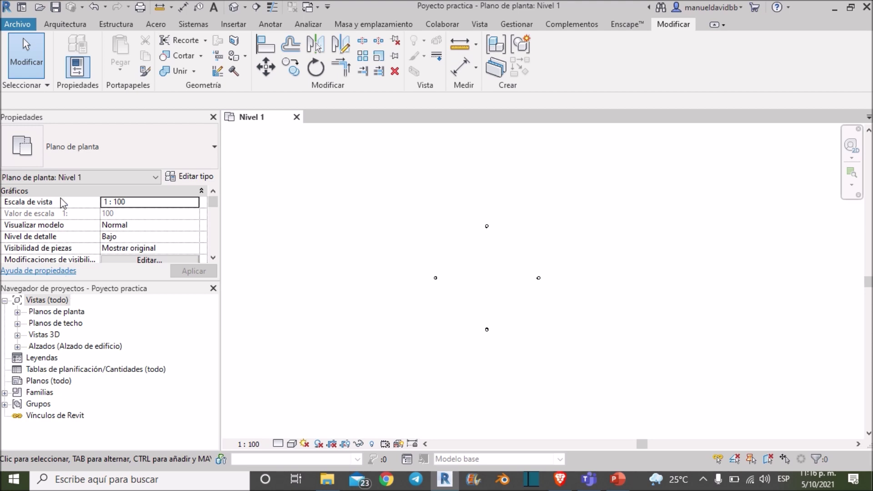
left_click(69, 25)
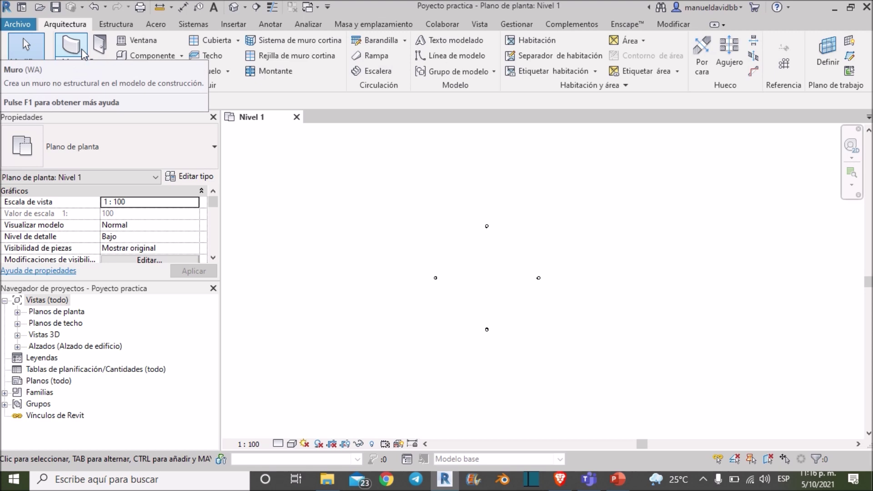
mouse_move(71, 50)
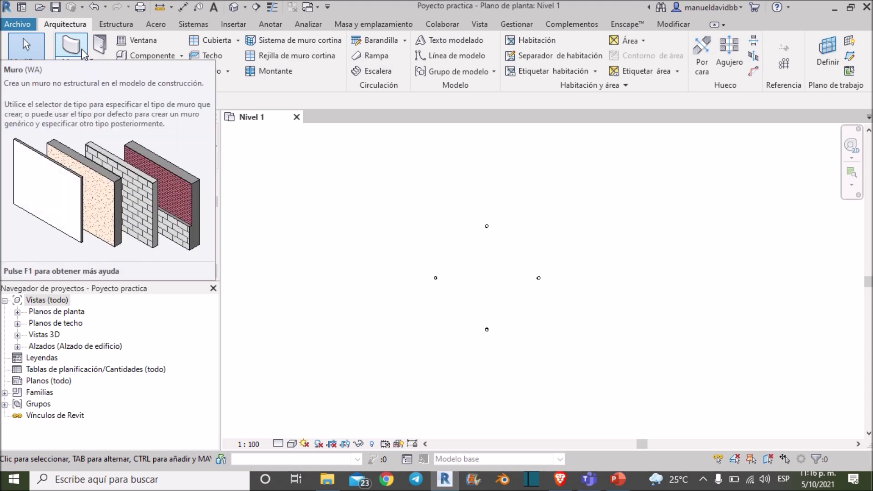
Place a Muro from a start point to a point straight above, 23000 long, then exit.
left_click(81, 48)
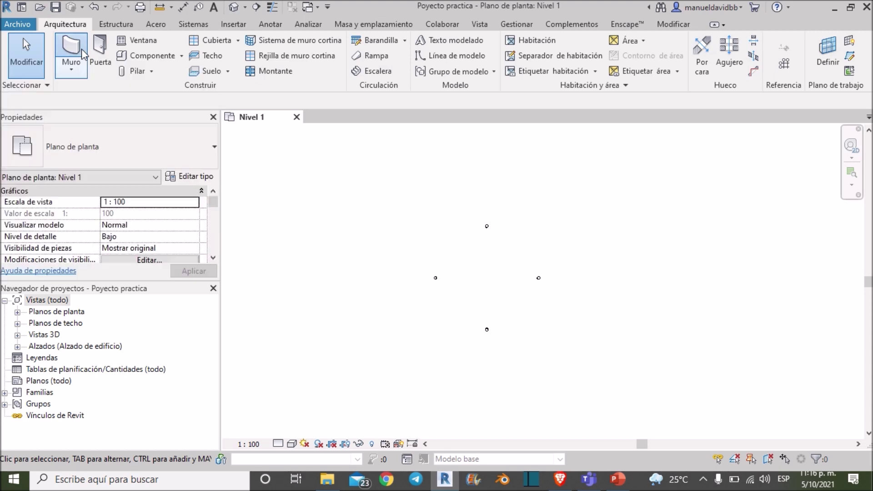
left_click(485, 305)
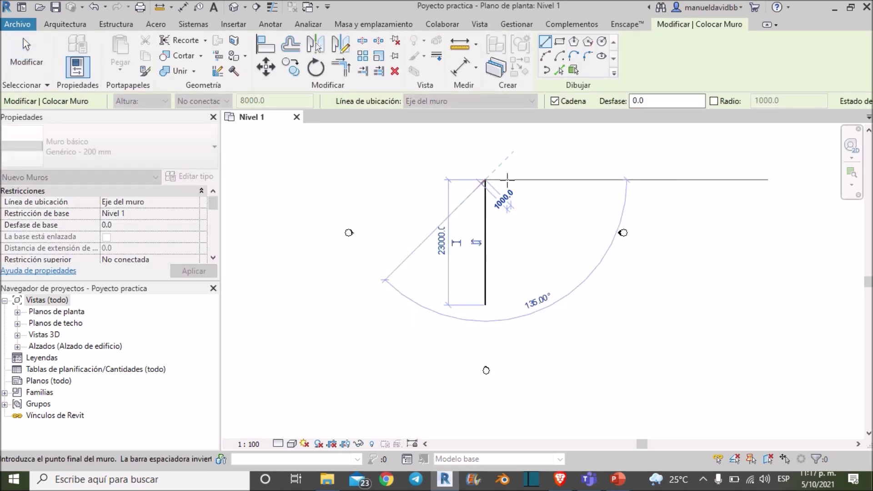
left_click(485, 180)
key("Escape")
scroll(517, 220, "down", 1)
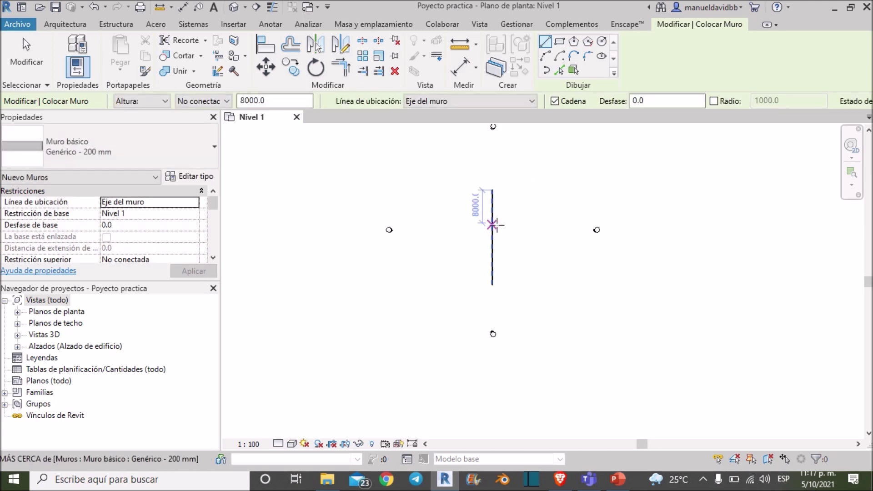
key("Escape")
key("Escape")
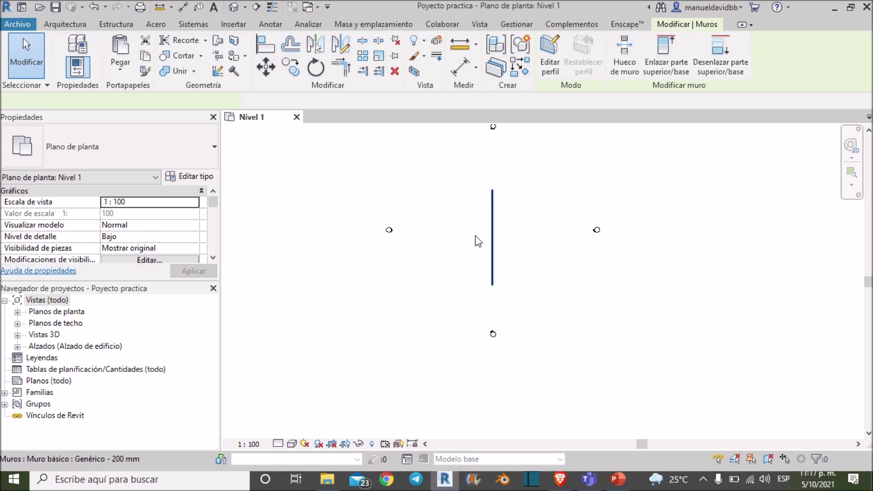
Select the wall, review its 8000 height, 23000 length, 184 m² and 36.8 m³, then delete it.
left_click(492, 236)
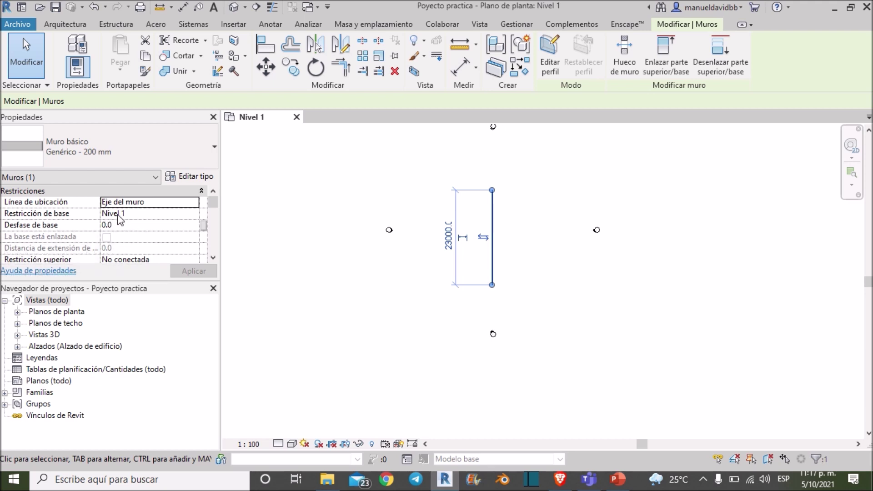
scroll(153, 223, "down", 2)
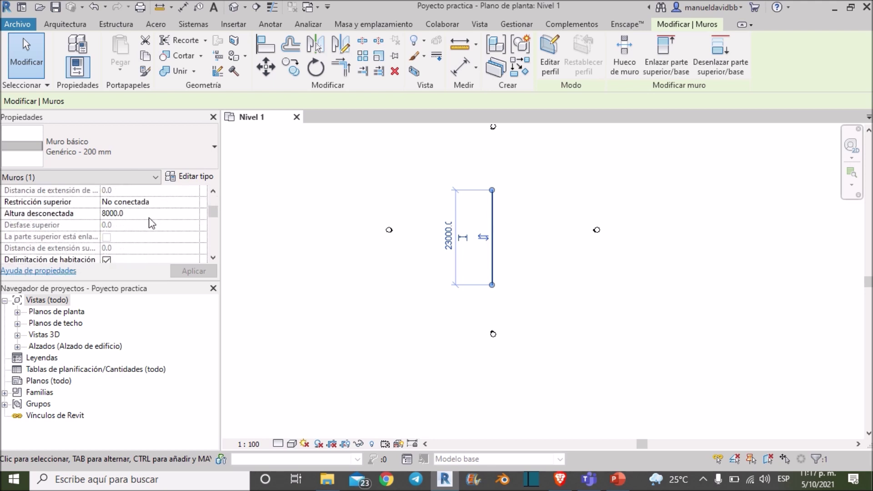
scroll(152, 223, "up", 1)
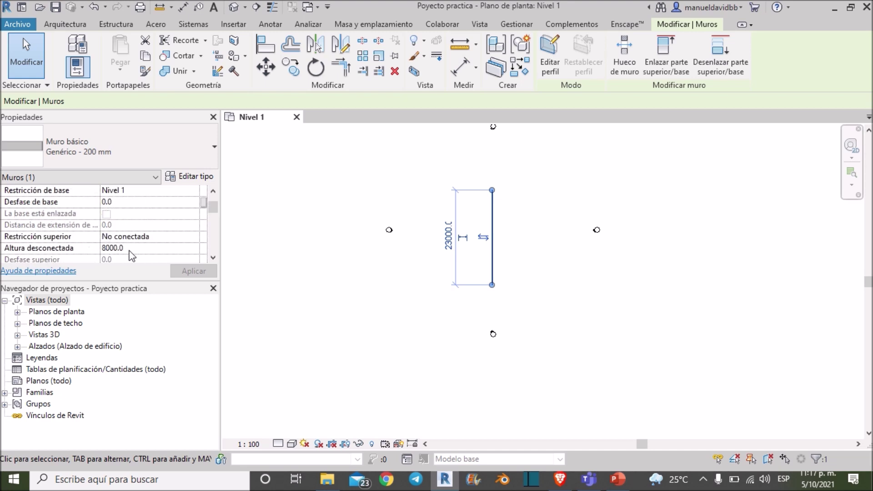
scroll(133, 255, "down", 1)
scroll(132, 255, "up", 1)
scroll(133, 249, "down", 2)
scroll(133, 249, "down", 1)
scroll(133, 248, "down", 2)
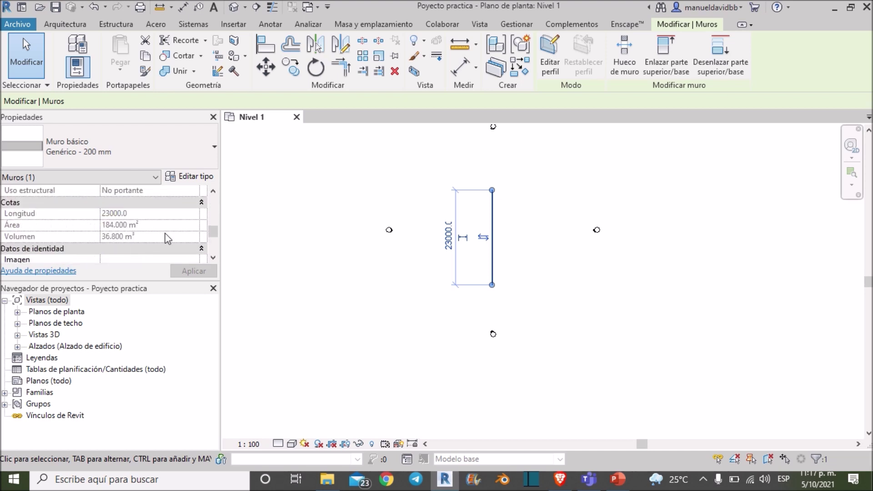
scroll(162, 218, "down", 1)
scroll(162, 217, "down", 1)
scroll(161, 217, "down", 1)
scroll(160, 214, "up", 3)
scroll(159, 214, "up", 4)
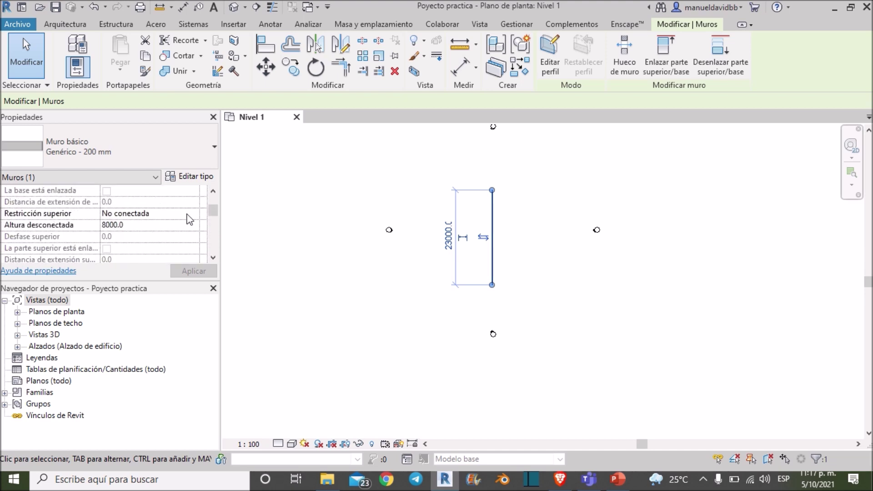
scroll(355, 227, "up", 1)
left_click(395, 76)
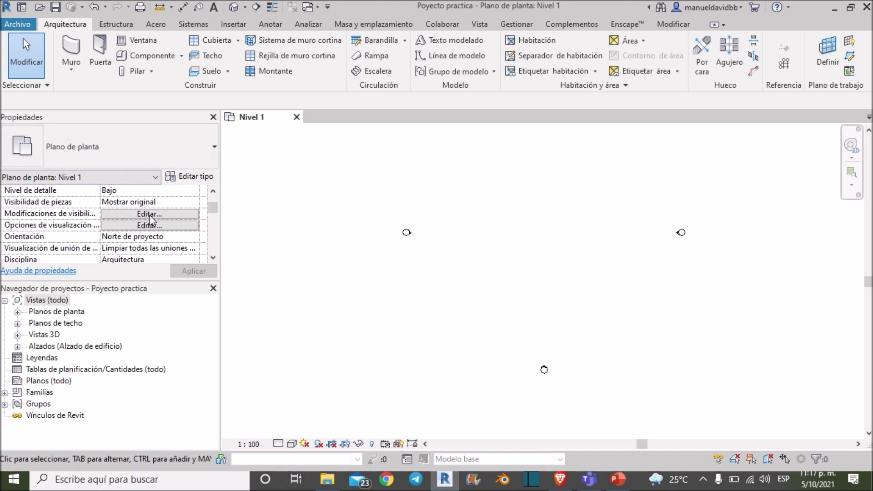
Expand Planos de planta to show Emplazamiento, Nivel 1 and Nivel 2.
scroll(145, 214, "up", 2)
scroll(141, 216, "down", 3)
scroll(142, 216, "down", 3)
scroll(143, 217, "down", 3)
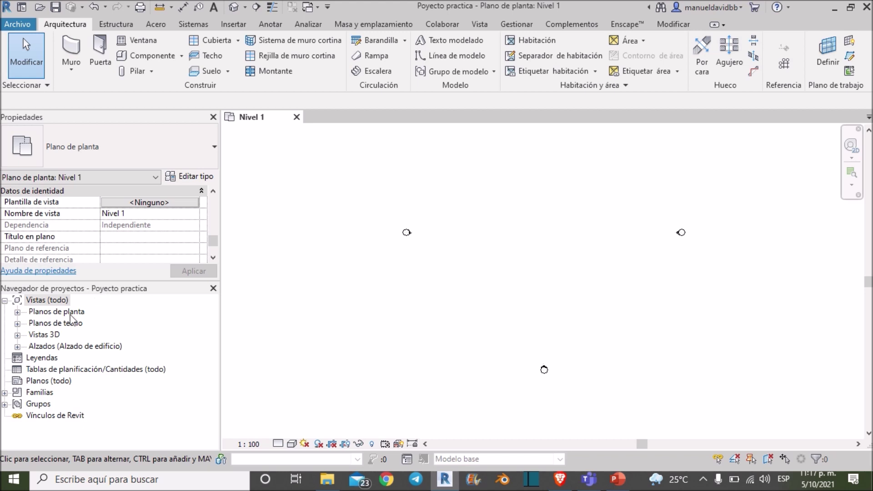
left_click(18, 312)
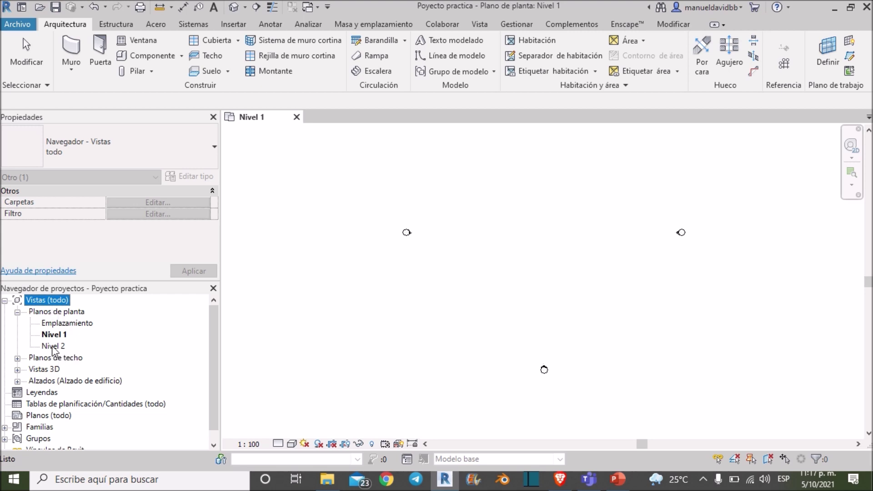
Inspect the properties of the Emplazamiento, Nivel 1 and Nivel 2 floor plans.
left_click(53, 346)
left_click(53, 323)
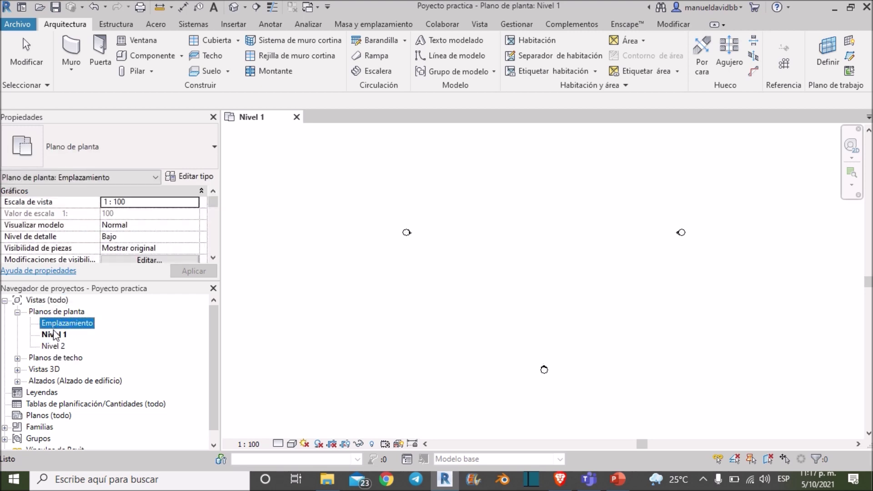
left_click(54, 335)
left_click(56, 346)
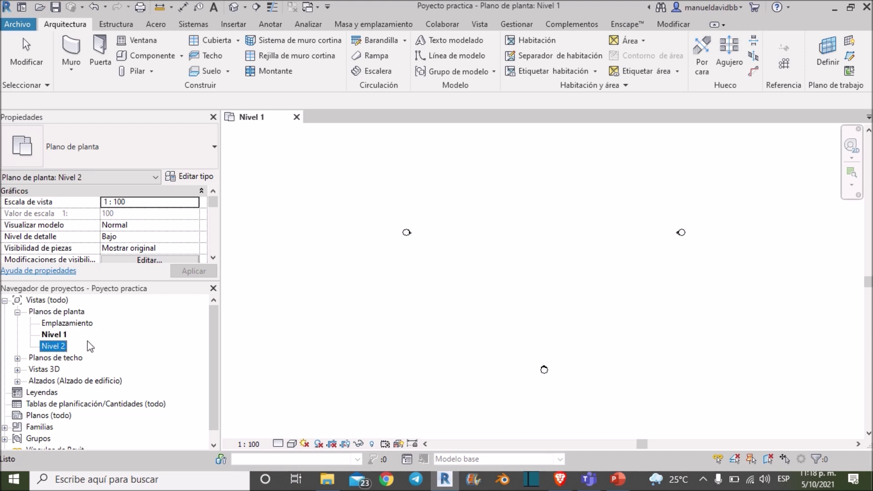
scroll(68, 355, "down", 1)
Open the default {3D} view from the 3D views list.
left_click(18, 347)
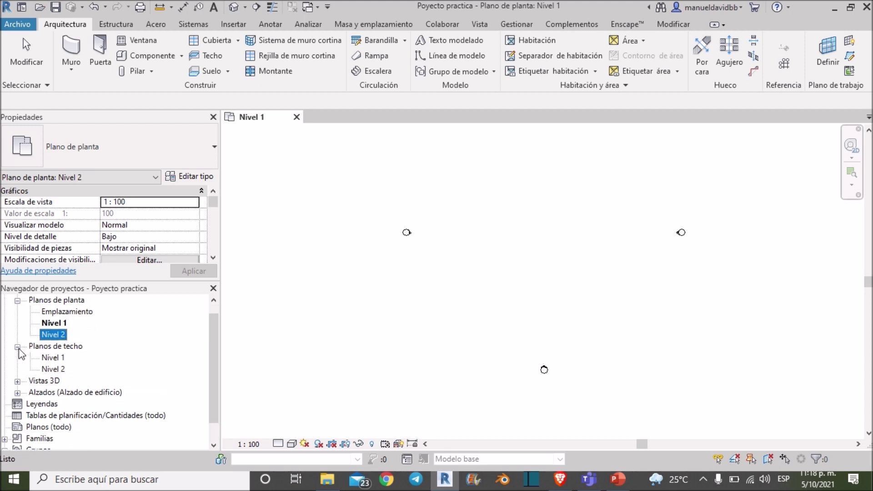
left_click(18, 381)
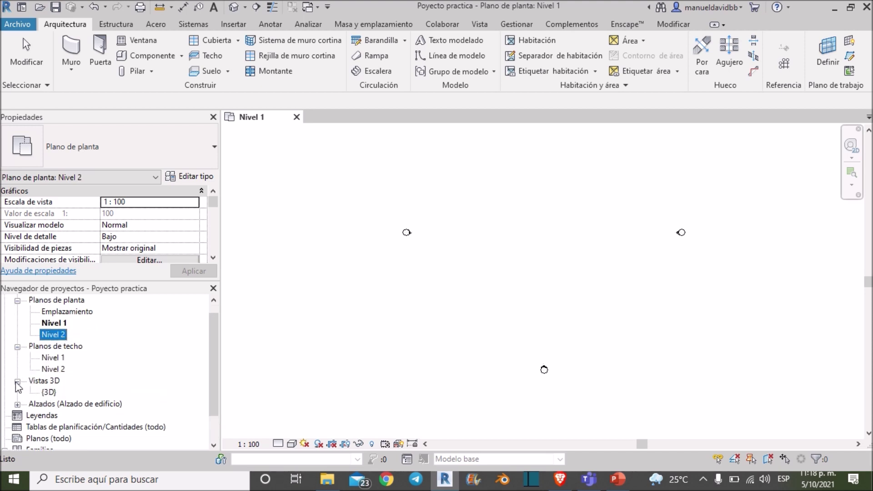
double_click(53, 392)
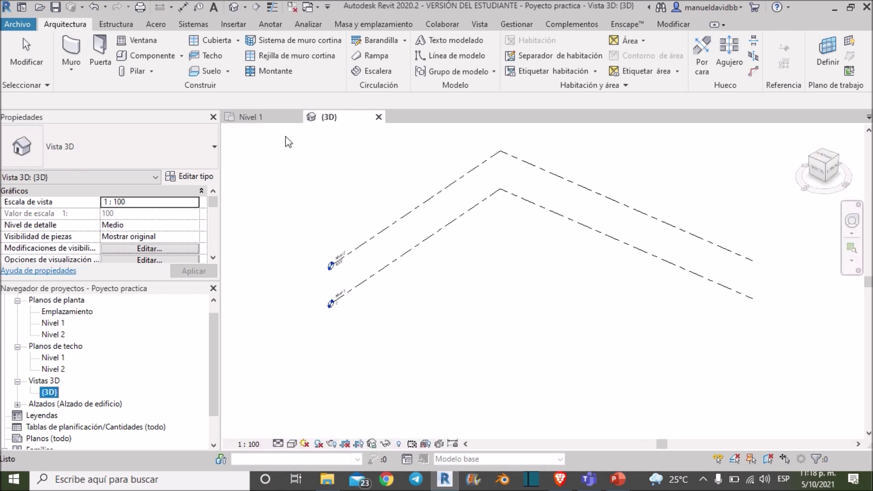
Open the Oeste building elevation from the Alzados list.
left_click(17, 405)
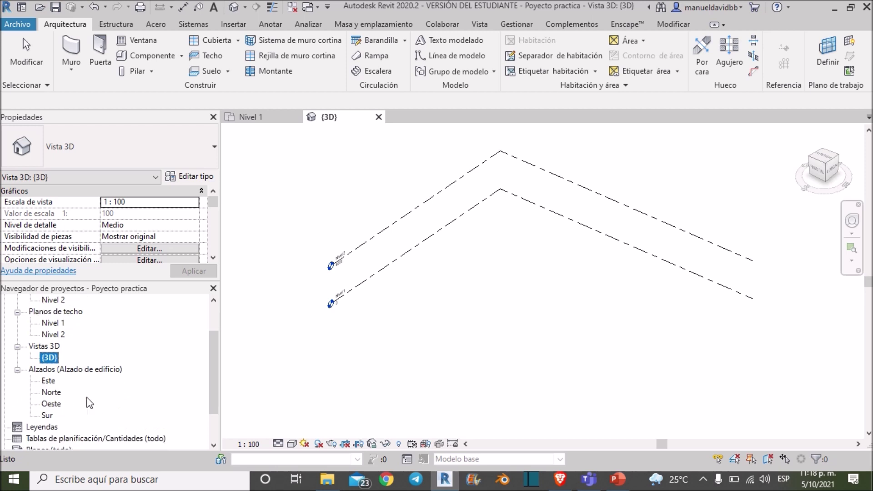
scroll(68, 407, "down", 2)
left_click(52, 382)
double_click(52, 385)
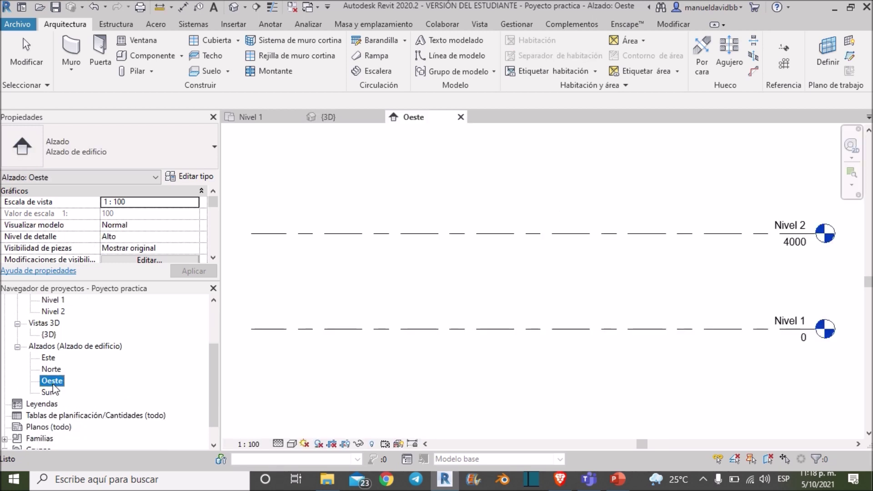
scroll(591, 319, "down", 2)
scroll(669, 303, "up", 3)
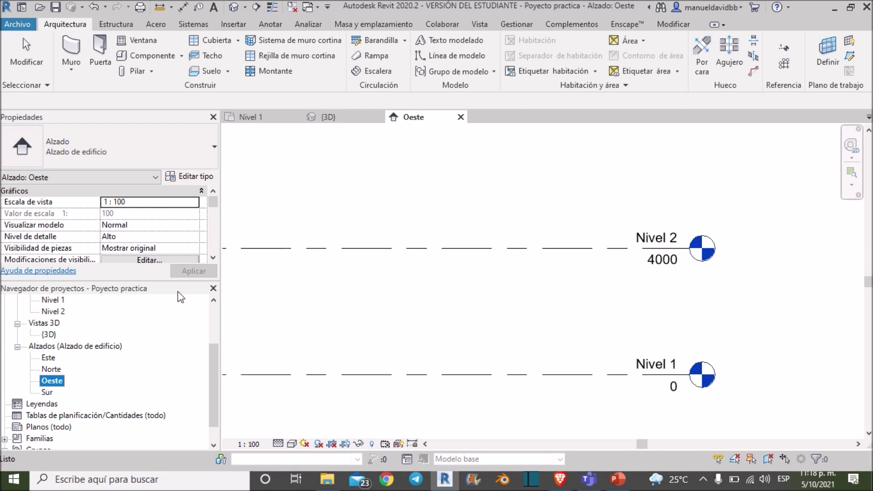
scroll(129, 359, "down", 1)
scroll(97, 368, "down", 1)
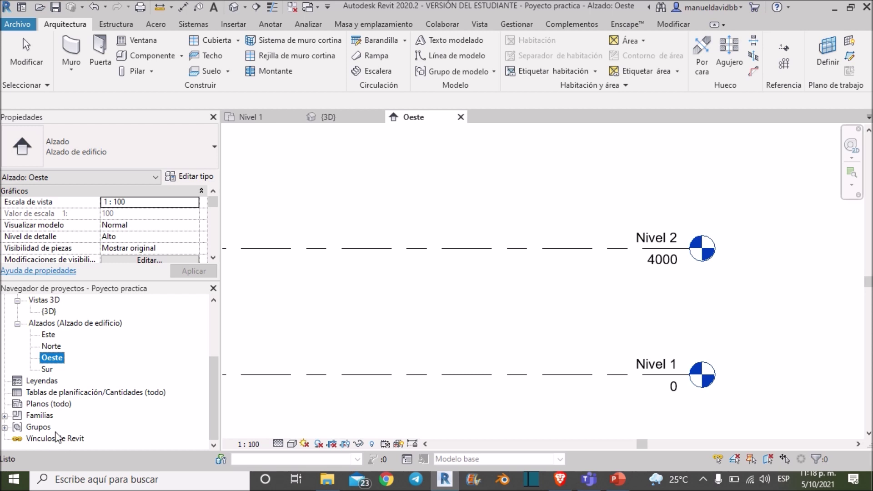
scroll(216, 240, "down", 1)
scroll(268, 248, "down", 3)
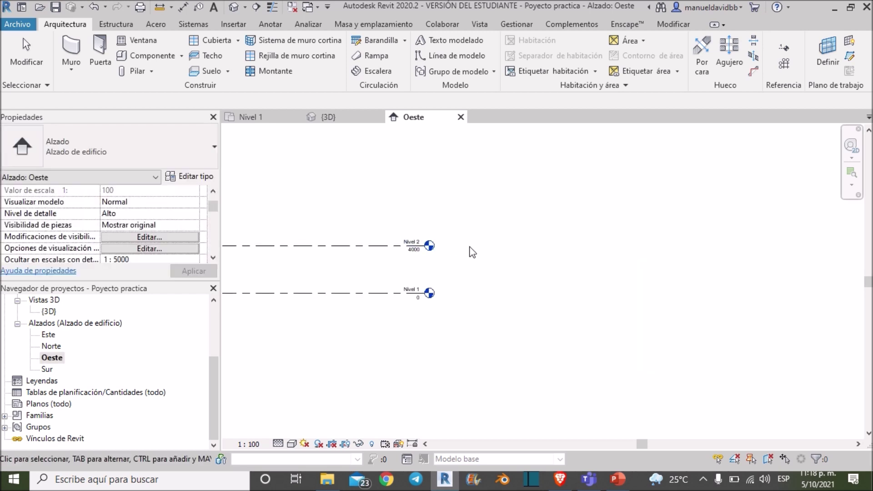
scroll(475, 251, "up", 1)
middle_click_drag(475, 252, 774, 262)
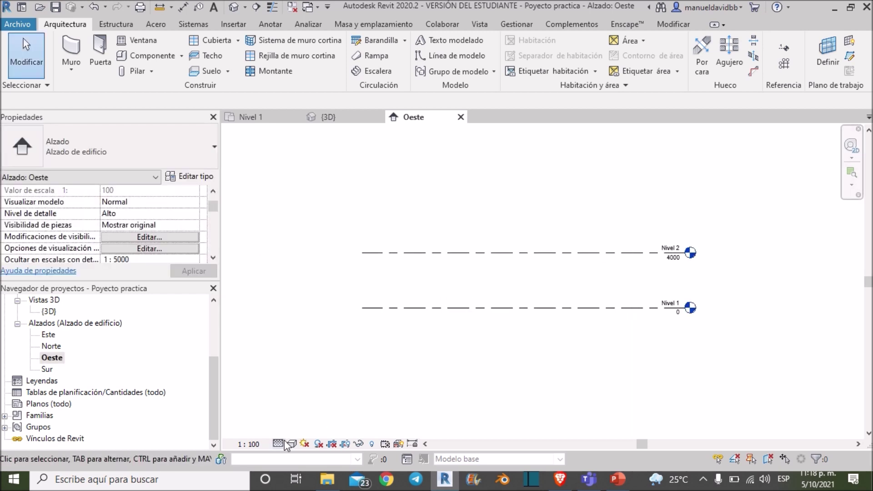
left_click(245, 444)
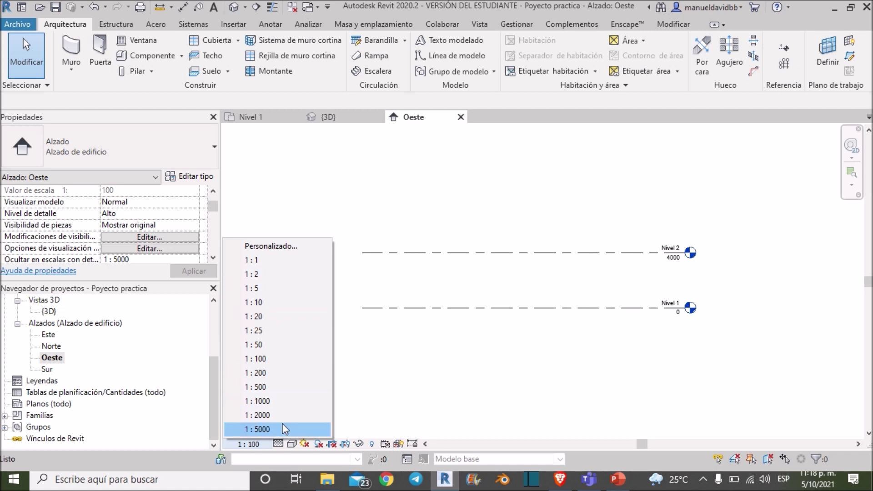
Cancel a custom view scale so Oeste stays 1:100, then show the Detail Level options.
left_click(268, 250)
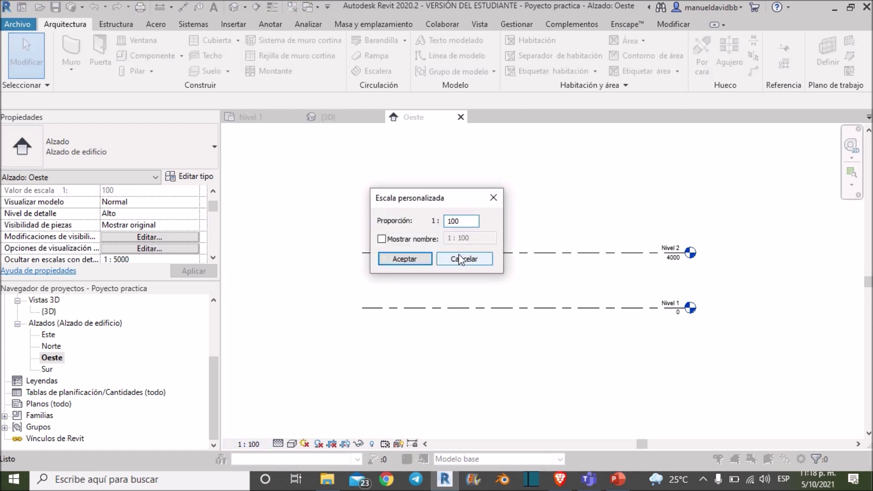
left_click(491, 198)
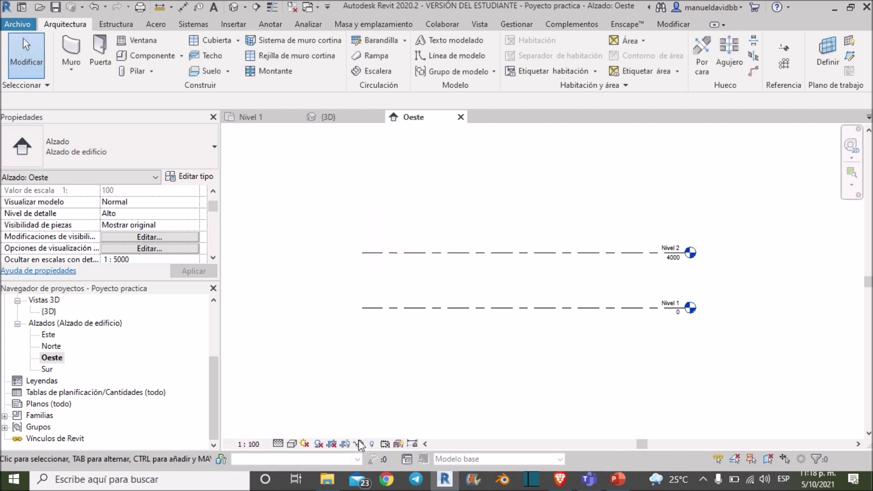
left_click(279, 444)
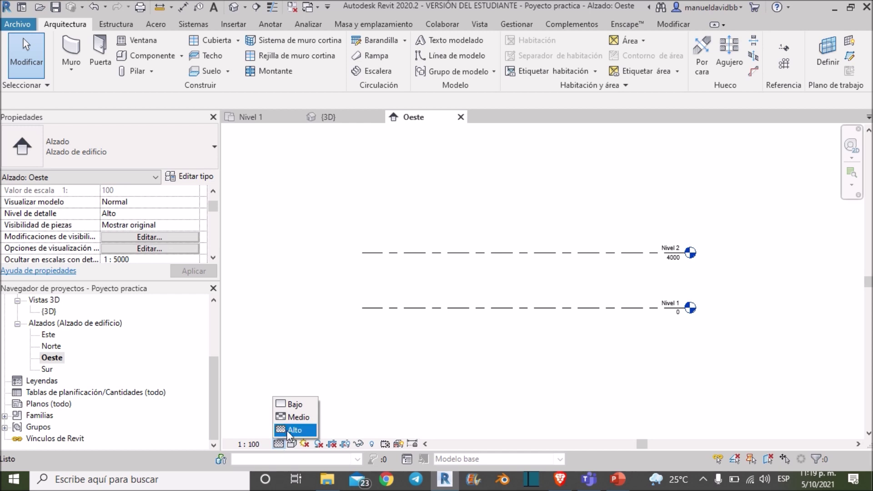
Dismiss the Detail Level options and view the Visual Style options without changing the style.
left_click(469, 386)
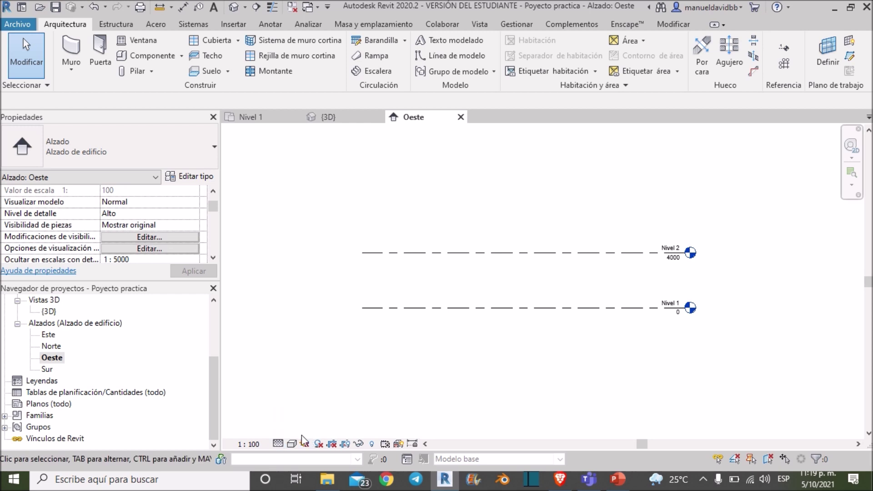
left_click(292, 445)
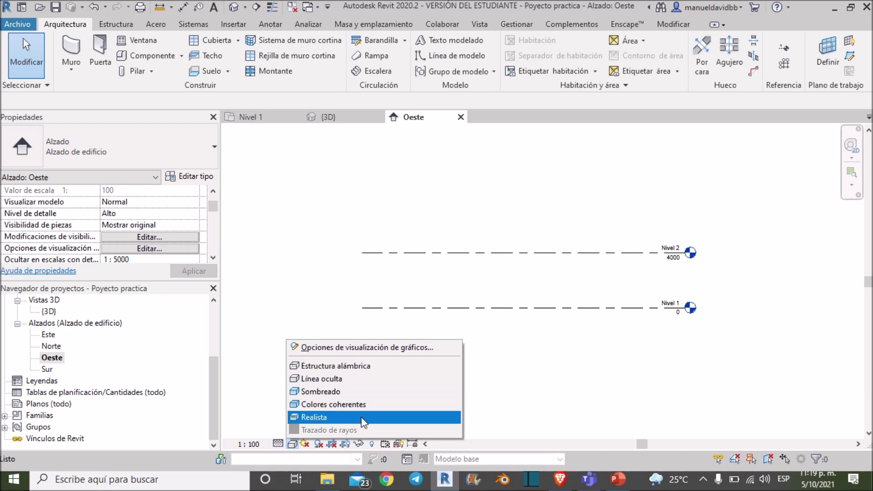
left_click(626, 356)
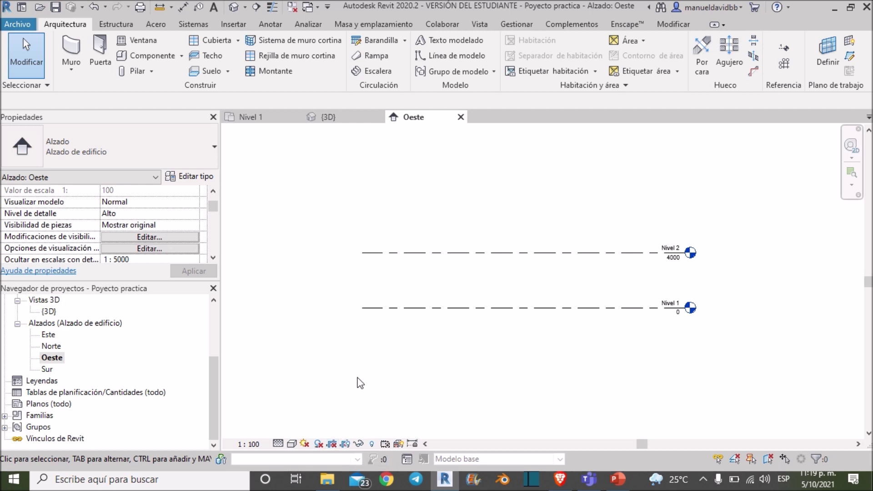
scroll(403, 357, "down", 1)
scroll(402, 357, "down", 2)
scroll(403, 357, "down", 1)
scroll(402, 357, "up", 2)
scroll(401, 352, "down", 1)
scroll(400, 353, "down", 1)
scroll(401, 353, "up", 1)
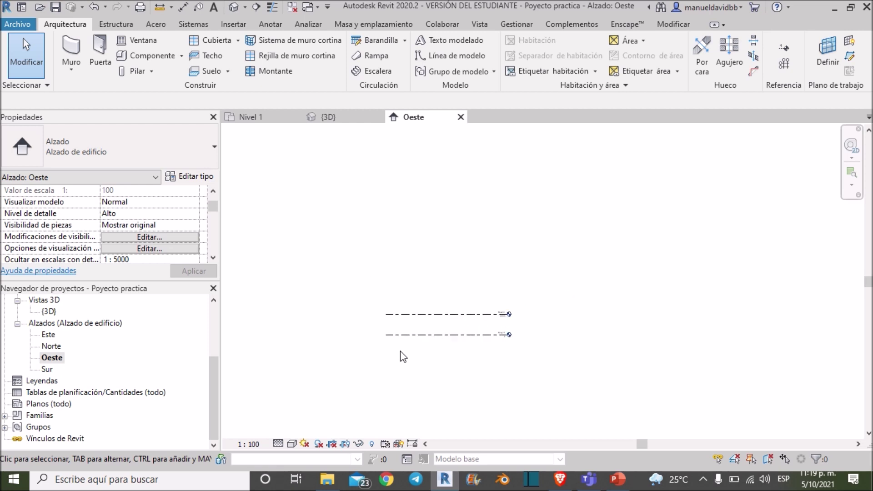
scroll(401, 351, "up", 1)
middle_click_drag(394, 240, 449, 254)
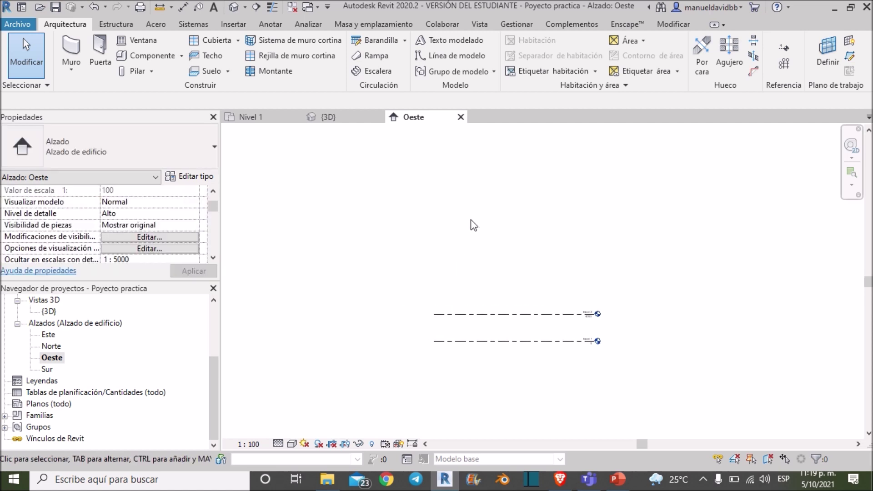